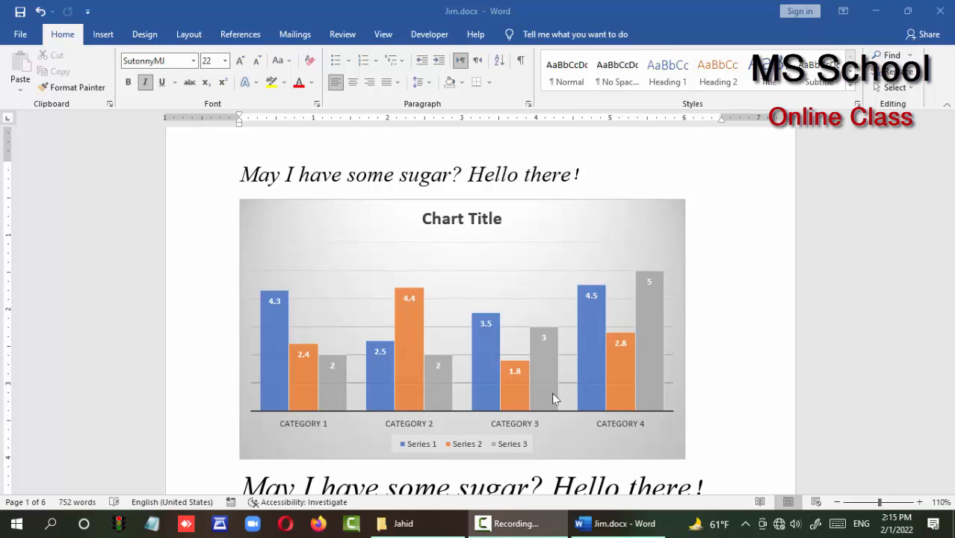
{"action": "scroll", "coordinate": [526, 396], "scroll_direction": "down", "scroll_amount": 3}
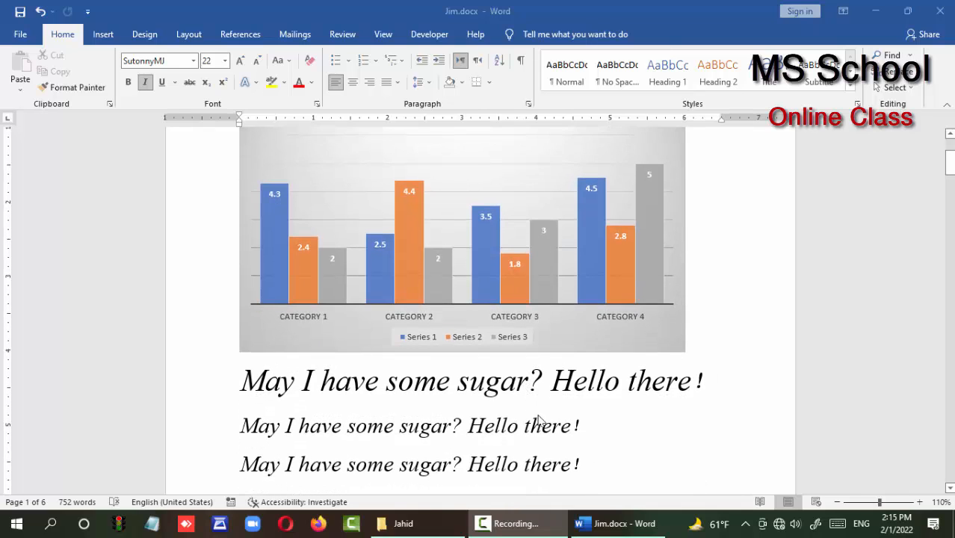
{"action": "scroll", "coordinate": [534, 415], "scroll_direction": "up", "scroll_amount": 1}
{"action": "scroll", "coordinate": [544, 428], "scroll_direction": "up", "scroll_amount": 3}
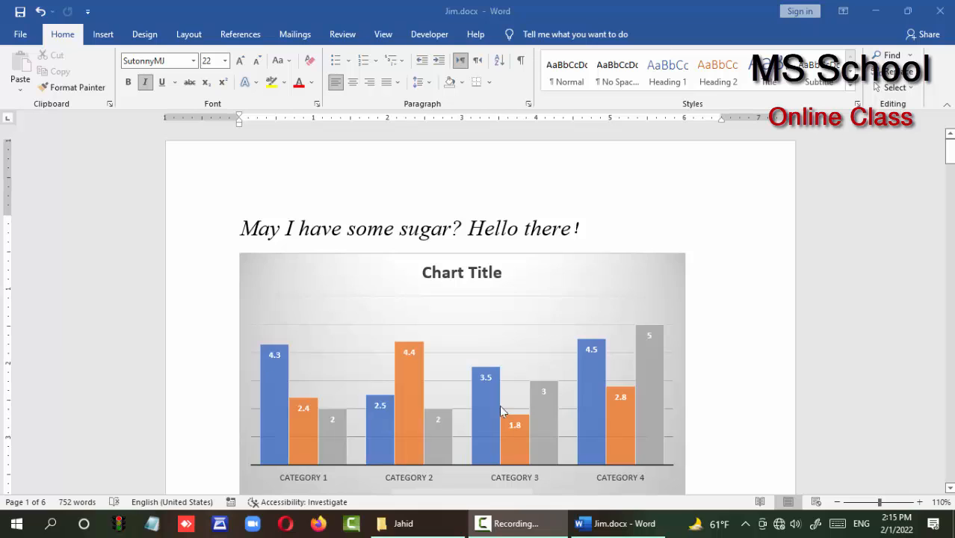
{"action": "scroll", "coordinate": [464, 409], "scroll_direction": "down", "scroll_amount": 2}
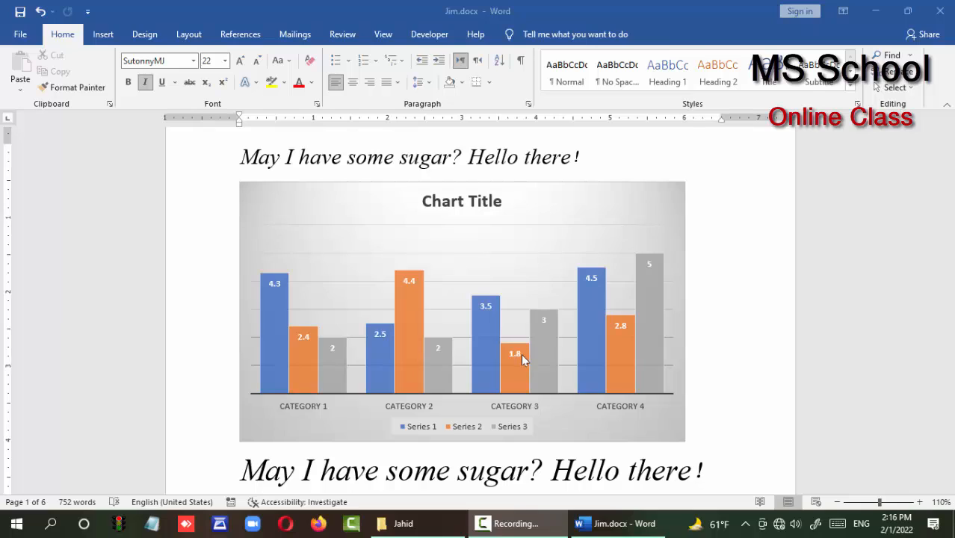
{"action": "scroll", "coordinate": [520, 353], "scroll_direction": "up", "scroll_amount": 1}
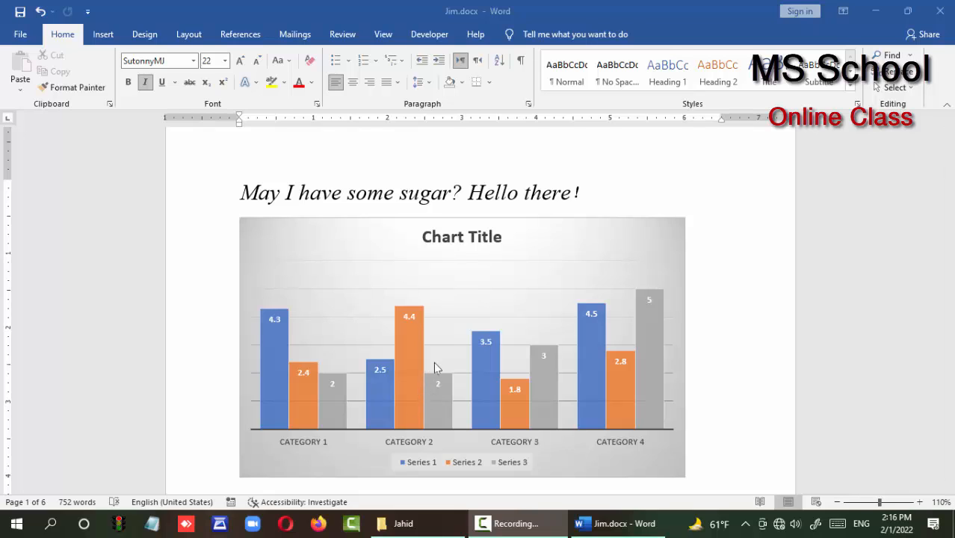
{"action": "scroll", "coordinate": [470, 319], "scroll_direction": "down", "scroll_amount": 2}
{"action": "scroll", "coordinate": [470, 312], "scroll_direction": "up", "scroll_amount": 3}
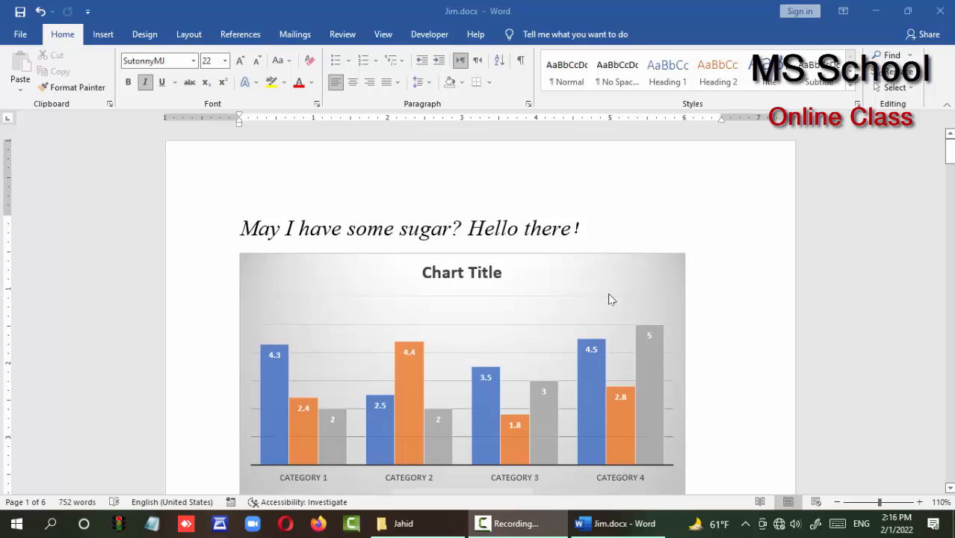
- Delete the existing chart below the first text line and start inserting a new chart in its place
{"action": "left_click", "coordinate": [646, 278]}
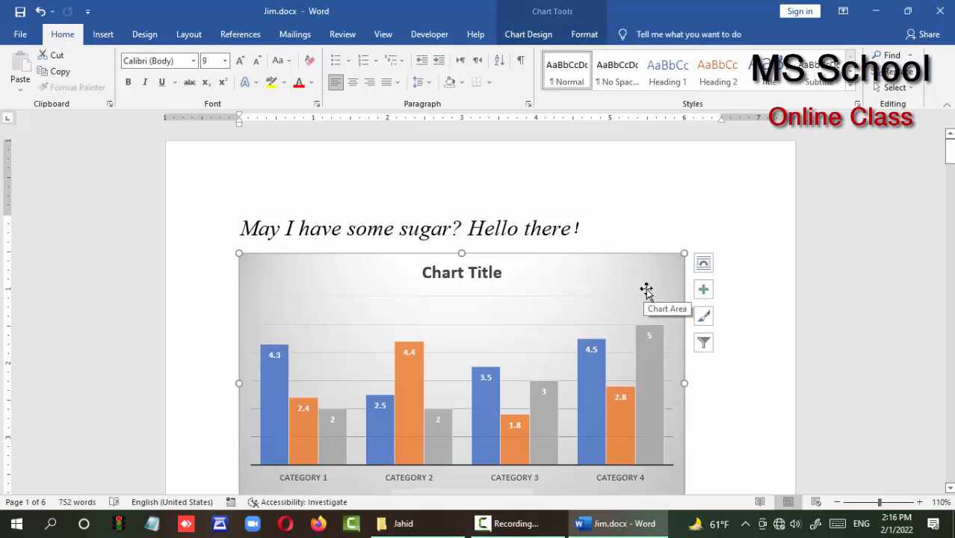
{"action": "key", "text": "Delete"}
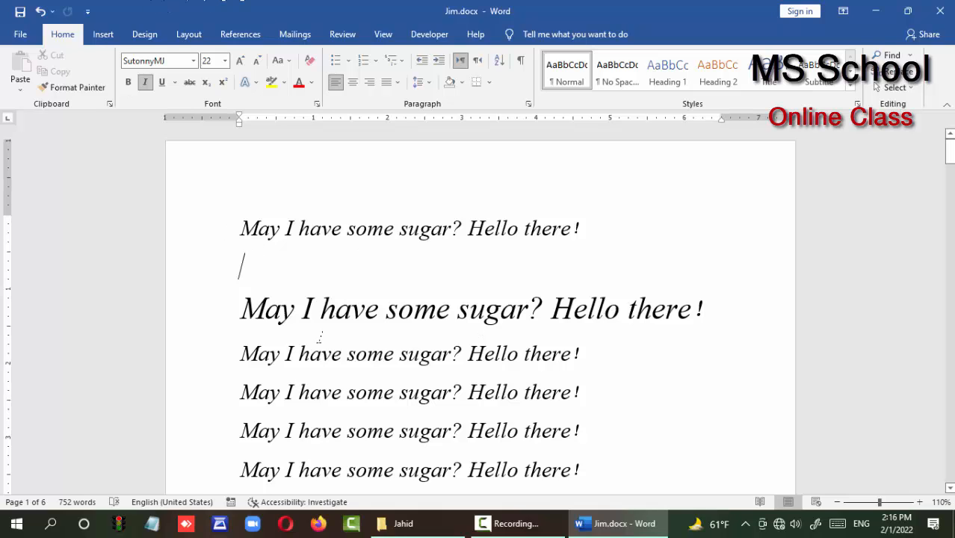
{"action": "left_click", "coordinate": [104, 35]}
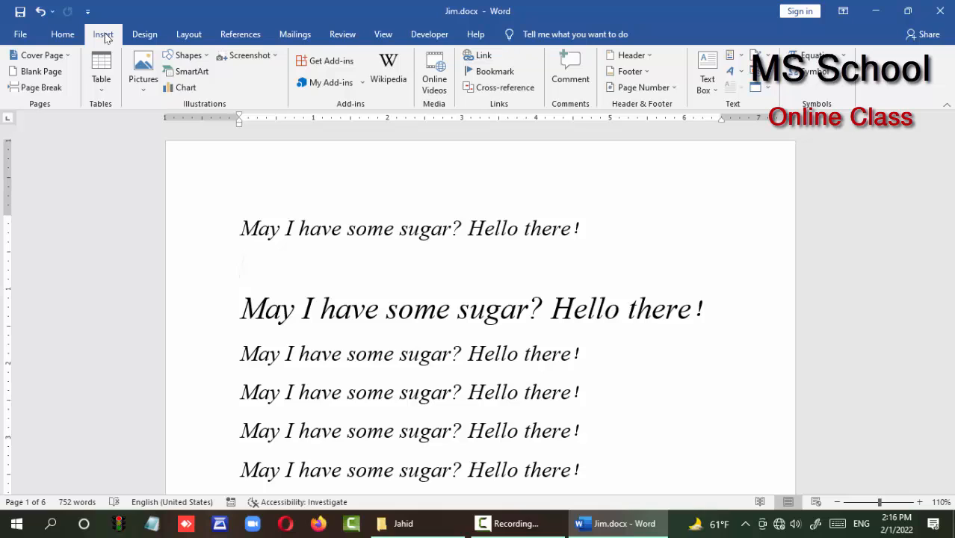
{"action": "left_click", "coordinate": [184, 88]}
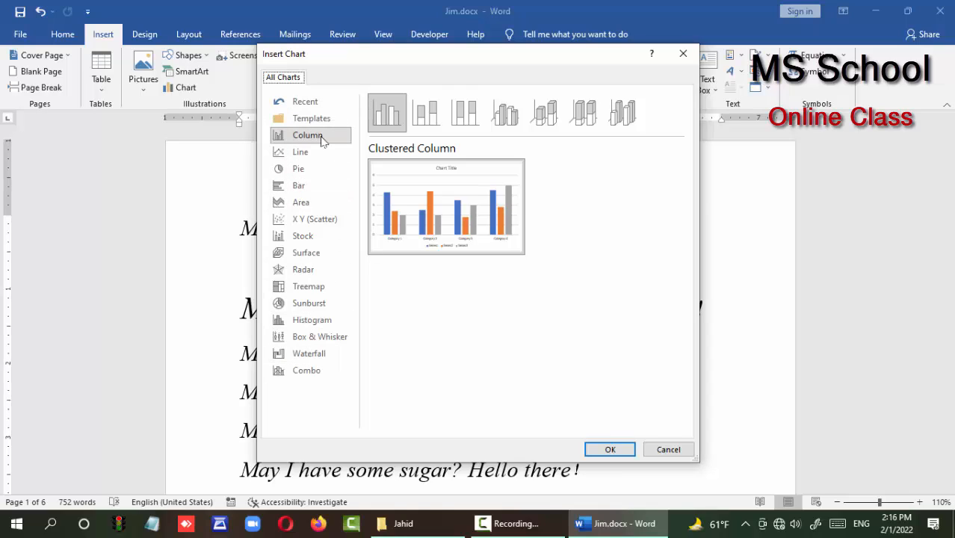
- Look through the available chart types, including line, pie, bar, area, radar and sunburst, and examine their previews
{"action": "left_click", "coordinate": [303, 153]}
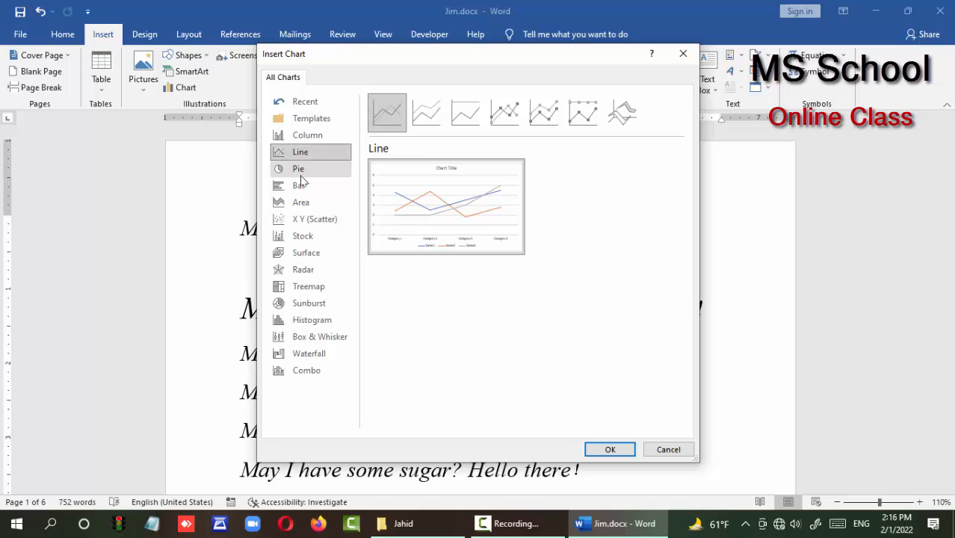
{"action": "left_click", "coordinate": [302, 171]}
{"action": "mouse_move", "coordinate": [472, 208]}
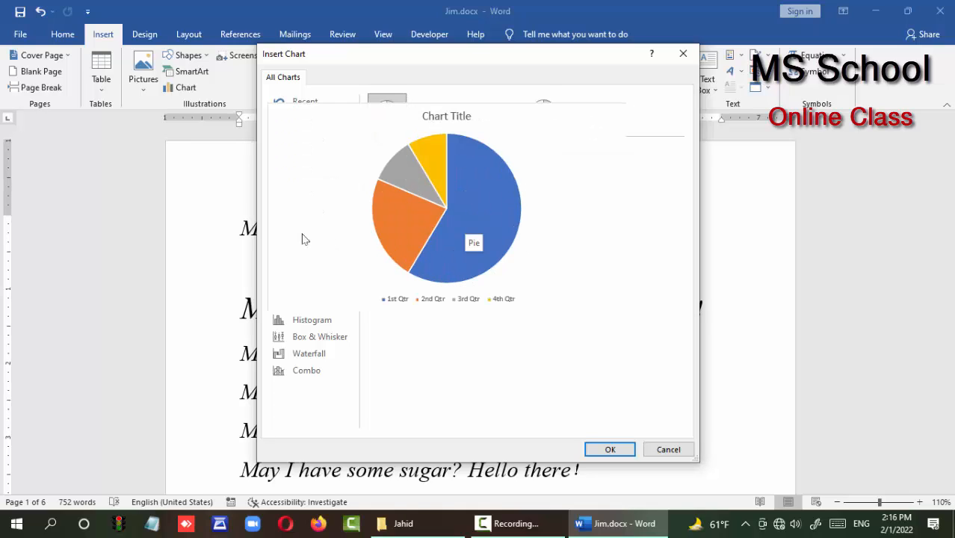
{"action": "left_click", "coordinate": [302, 186]}
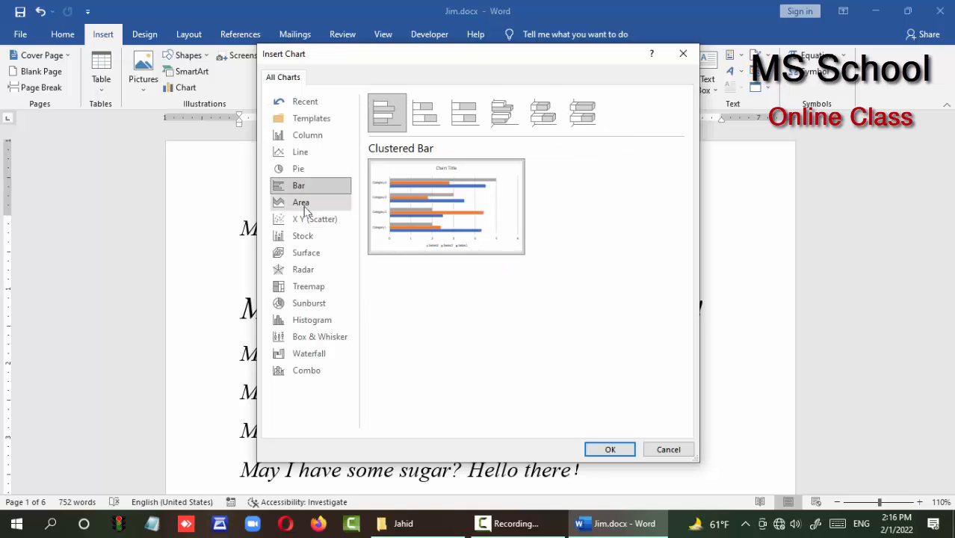
{"action": "left_click", "coordinate": [312, 218]}
{"action": "left_click", "coordinate": [306, 202]}
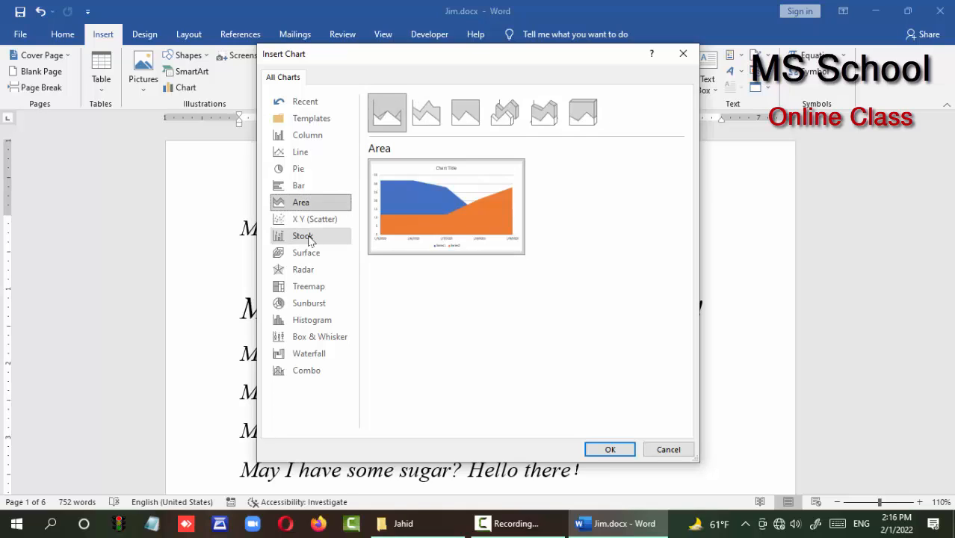
{"action": "left_click", "coordinate": [308, 238]}
{"action": "left_click", "coordinate": [311, 252]}
{"action": "left_click", "coordinate": [311, 270]}
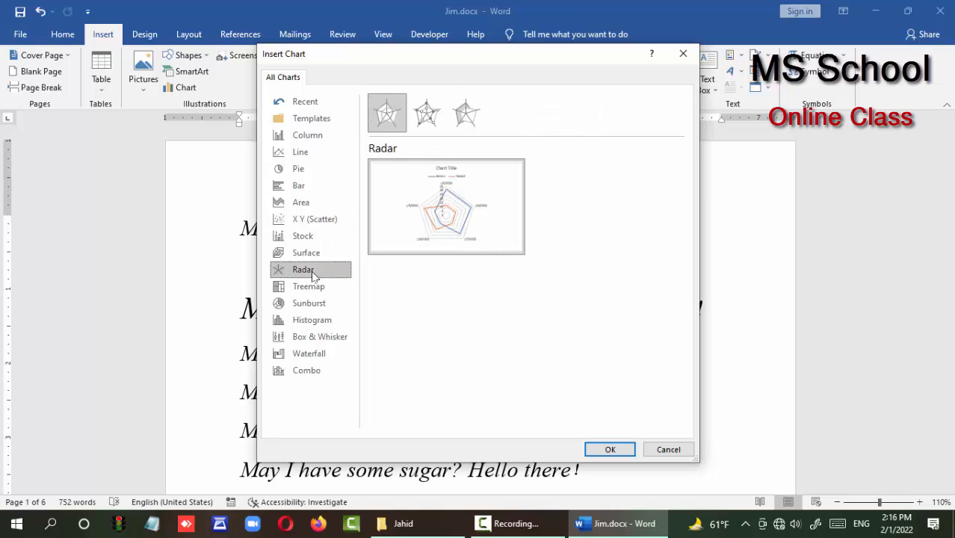
{"action": "left_click", "coordinate": [310, 302]}
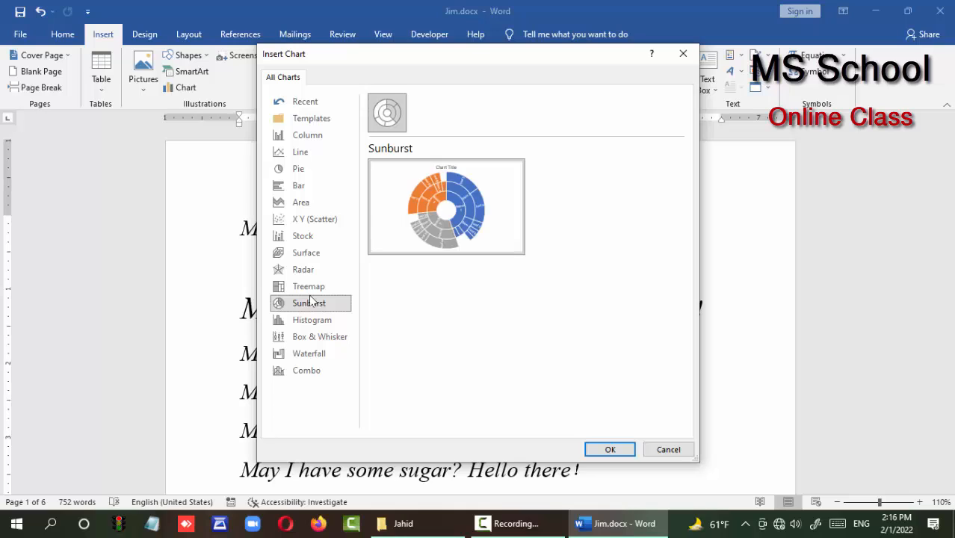
{"action": "mouse_move", "coordinate": [457, 218]}
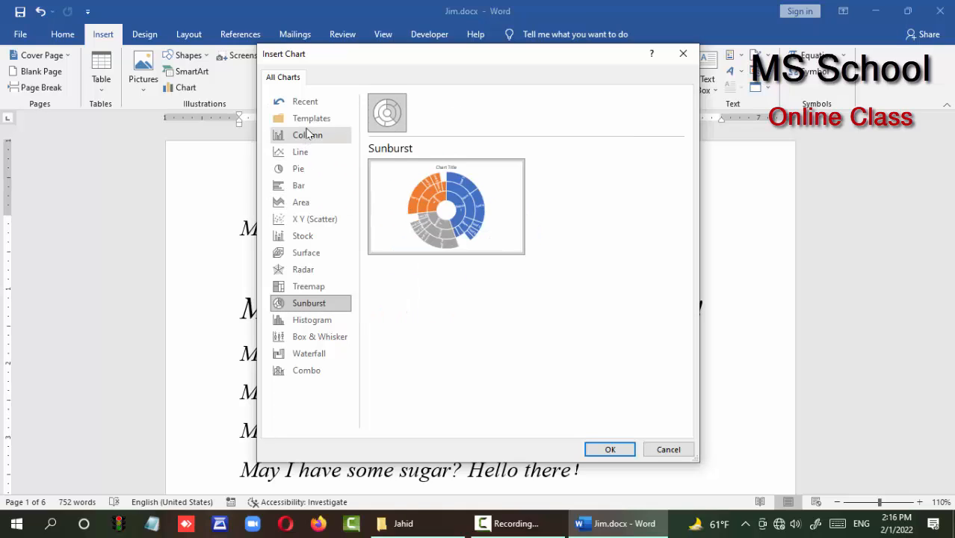
- Insert a Clustered Column chart below the first text line
{"action": "left_click", "coordinate": [304, 139]}
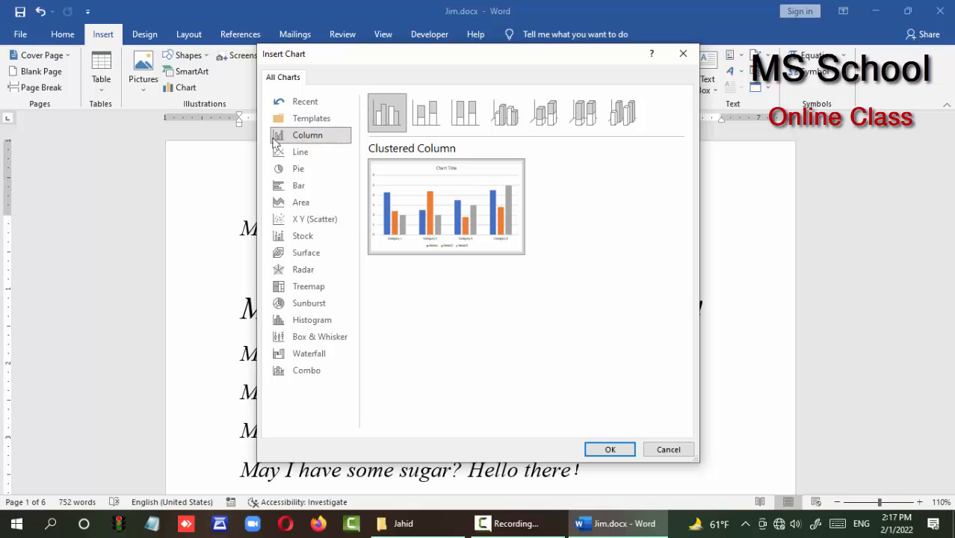
{"action": "left_click", "coordinate": [610, 449]}
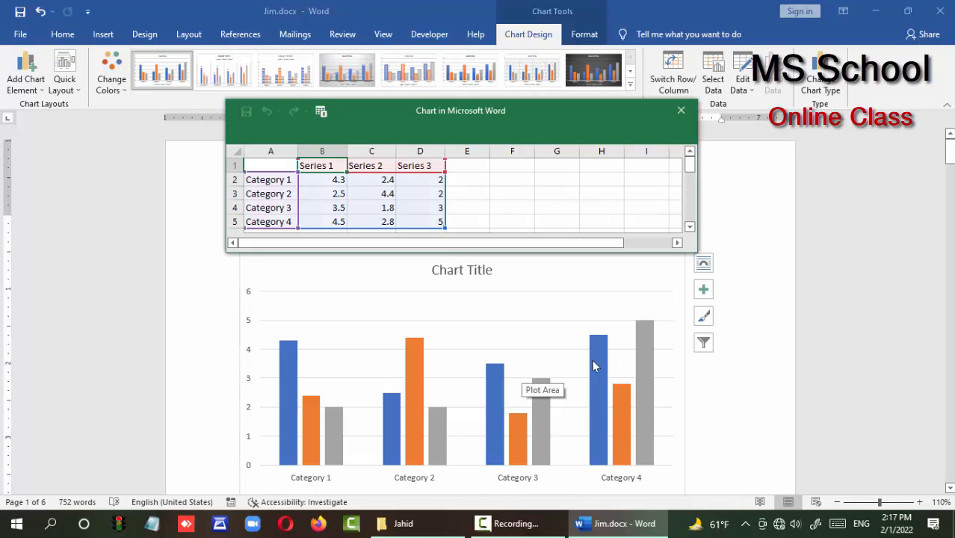
{"action": "scroll", "coordinate": [594, 360], "scroll_direction": "down", "scroll_amount": 3}
{"action": "scroll", "coordinate": [593, 359], "scroll_direction": "up", "scroll_amount": 3}
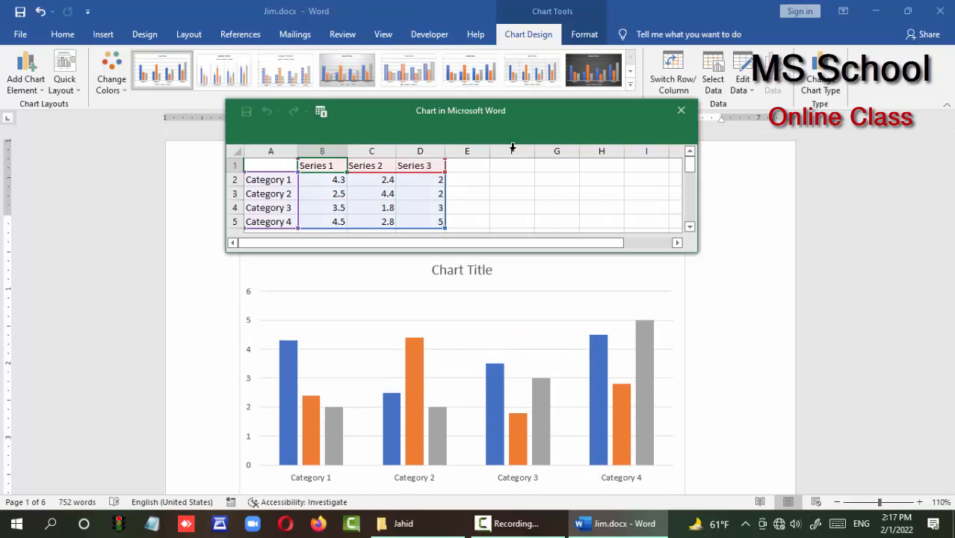
- Rename Category 1 in cell A2 of the chart data as "office"
{"action": "left_click", "coordinate": [257, 180]}
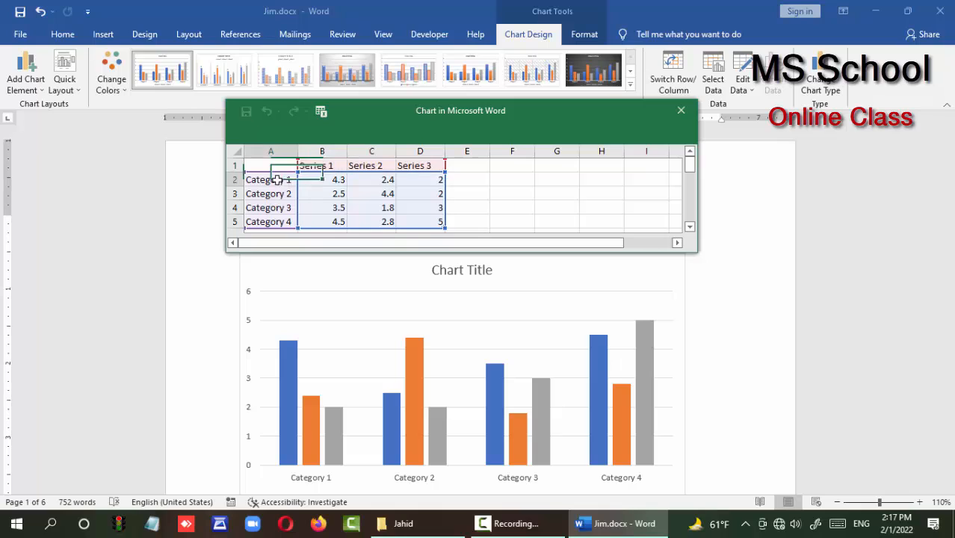
{"action": "scroll", "coordinate": [453, 320], "scroll_direction": "down", "scroll_amount": 2}
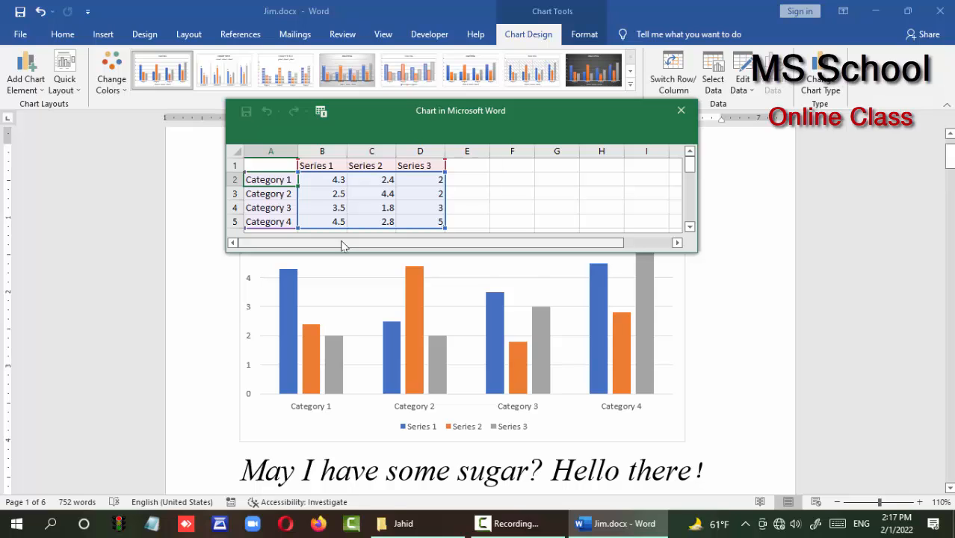
{"action": "type", "text": "off"}
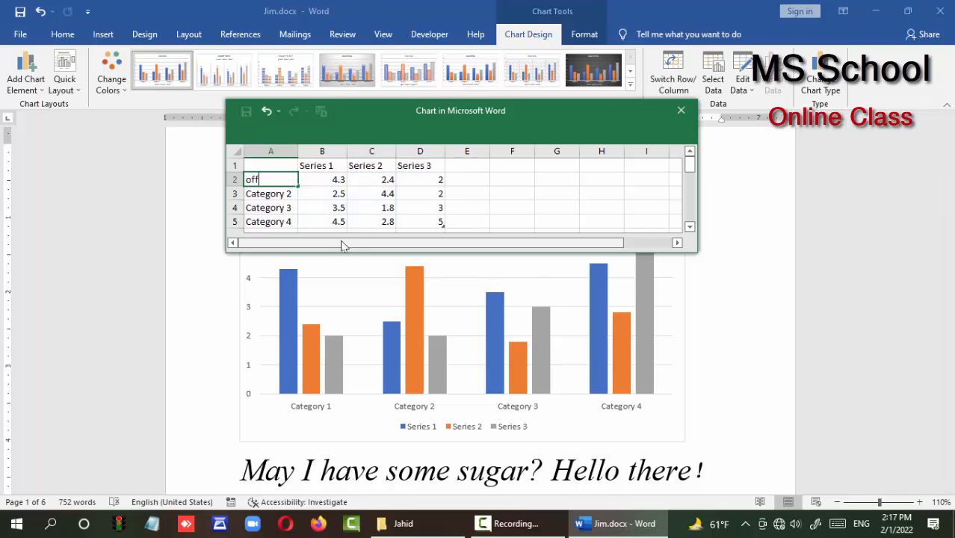
{"action": "type", "text": "ice"}
{"action": "key", "text": "Return"}
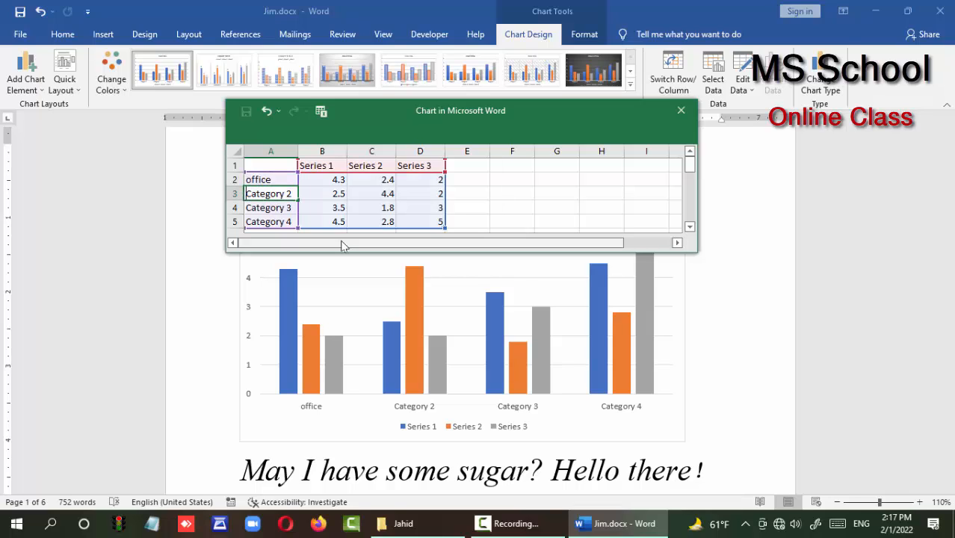
- Rename the categories in cells A3 to A5 of the chart data as "ms word", "ms excel" and "powerpoint"
{"action": "type", "text": "ms wor"}
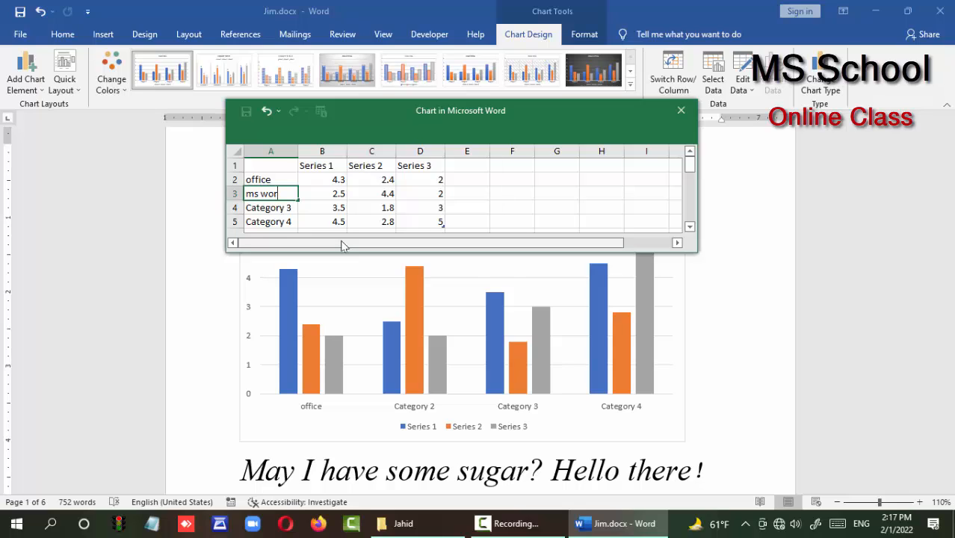
{"action": "type", "text": "d"}
{"action": "key", "text": "Return"}
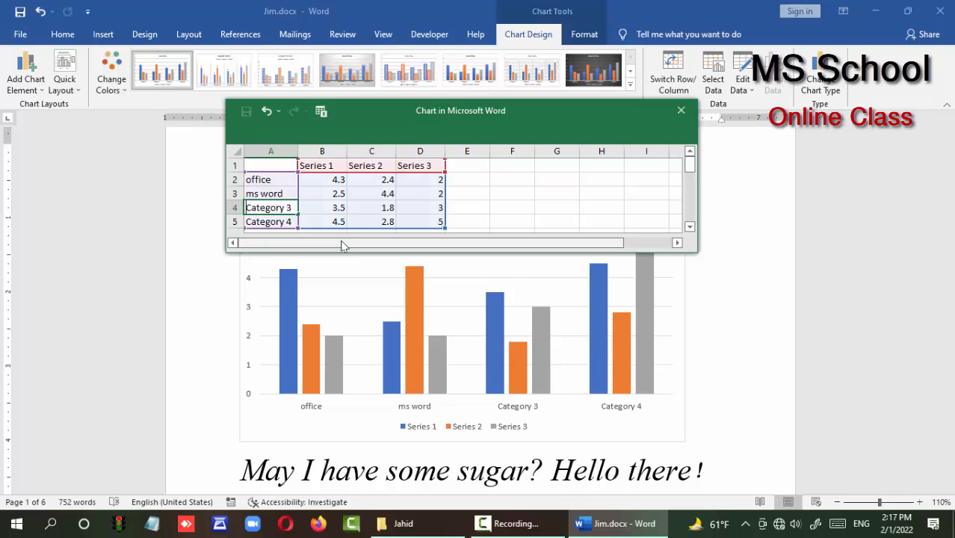
{"action": "type", "text": "ms w"}
{"action": "key", "text": "BackSpace"}
{"action": "key", "text": "BackSpace"}
{"action": "type", "text": "e"}
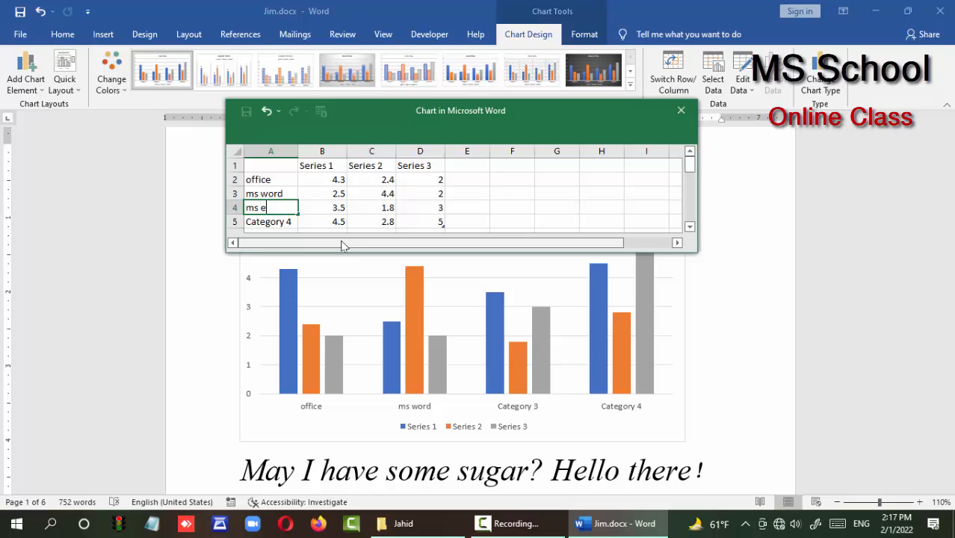
{"action": "type", "text": "xcel"}
{"action": "key", "text": "Return"}
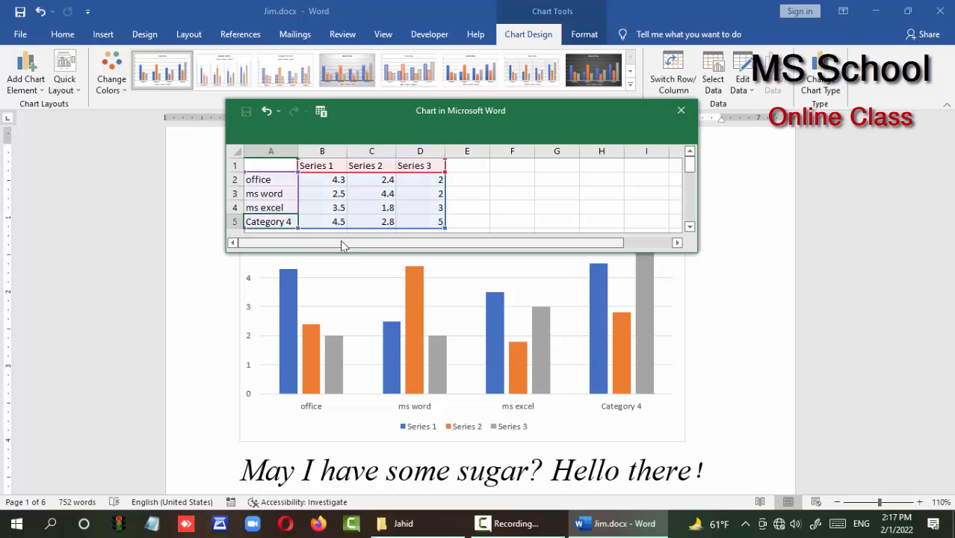
{"action": "type", "text": "power"}
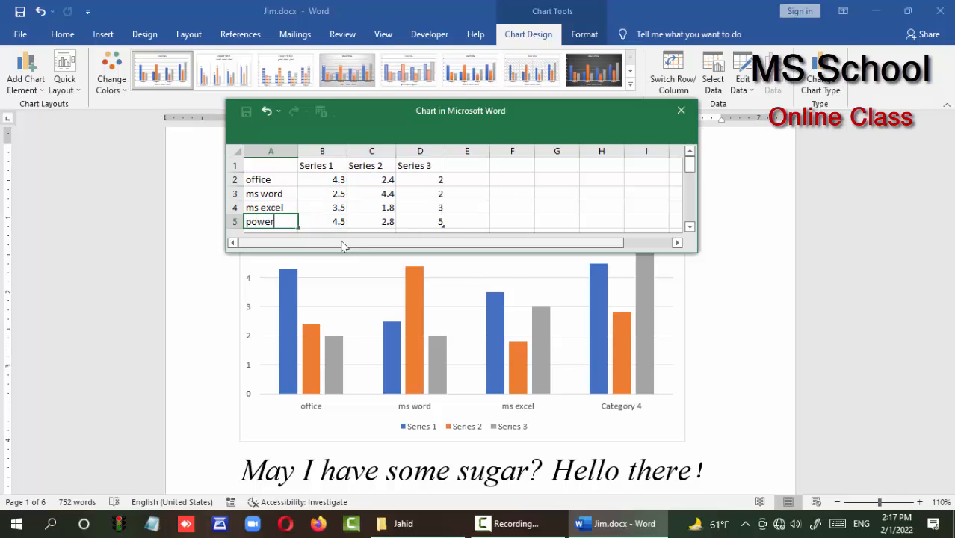
{"action": "type", "text": "point"}
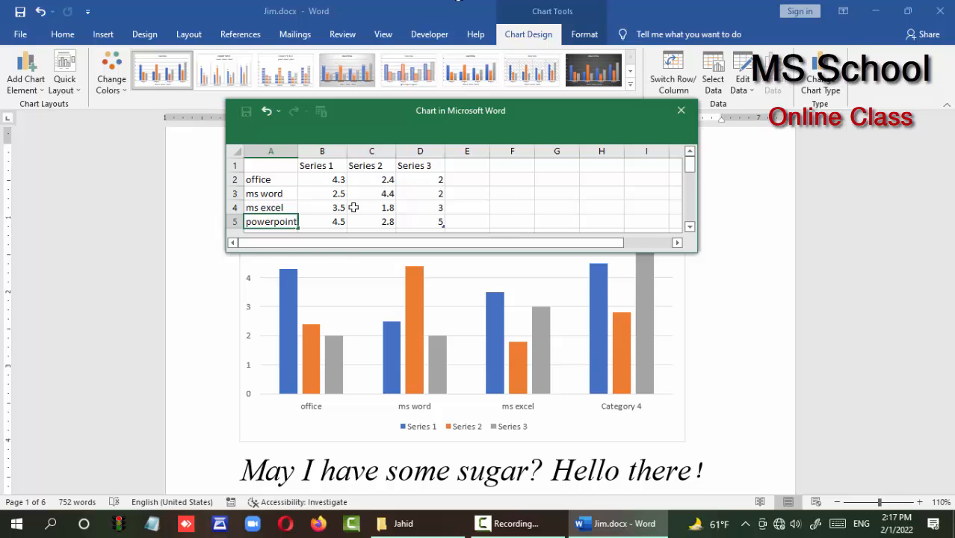
- Change the first category label in cell A2 of the chart data to "english ty"
{"action": "left_click", "coordinate": [260, 179]}
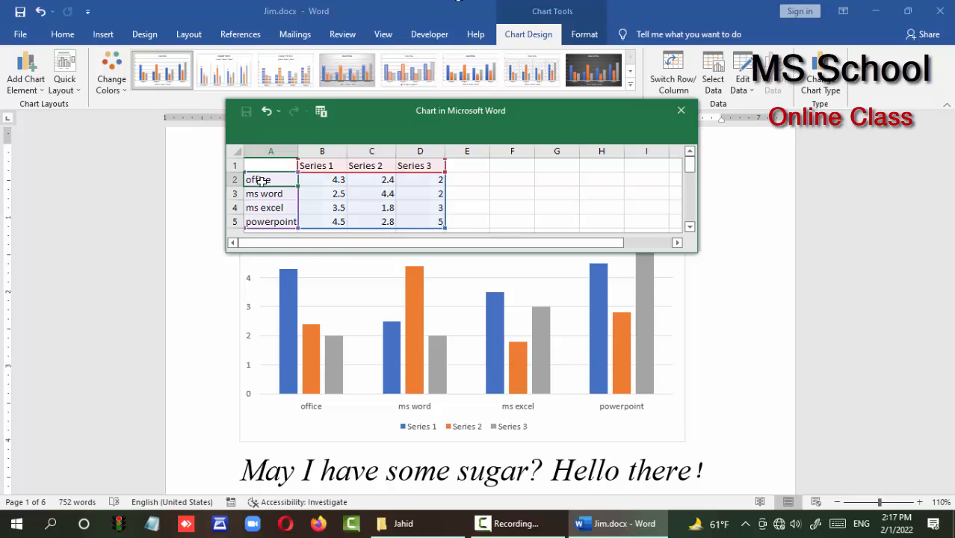
{"action": "type", "text": "en"}
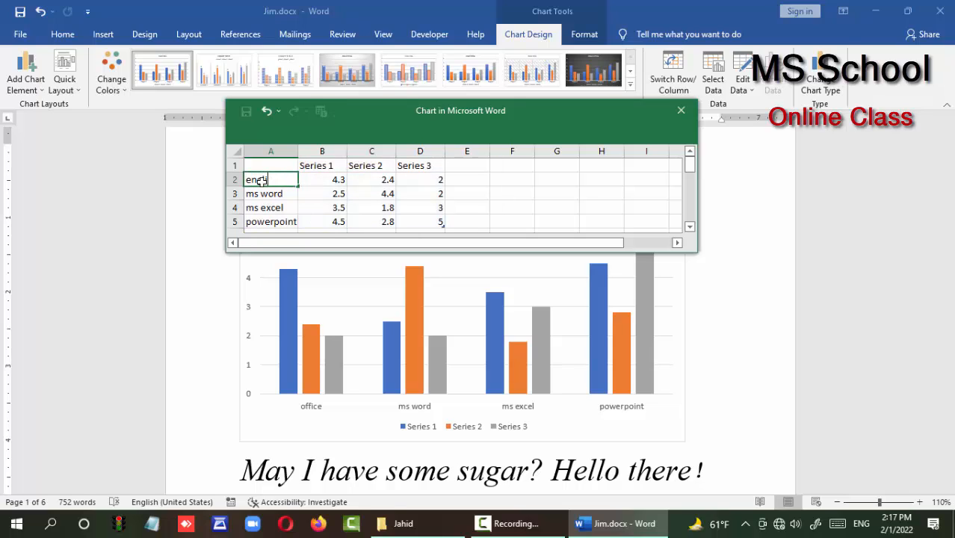
{"action": "type", "text": "glish type"}
{"action": "key", "text": "BackSpace"}
{"action": "left_click", "coordinate": [498, 191]}
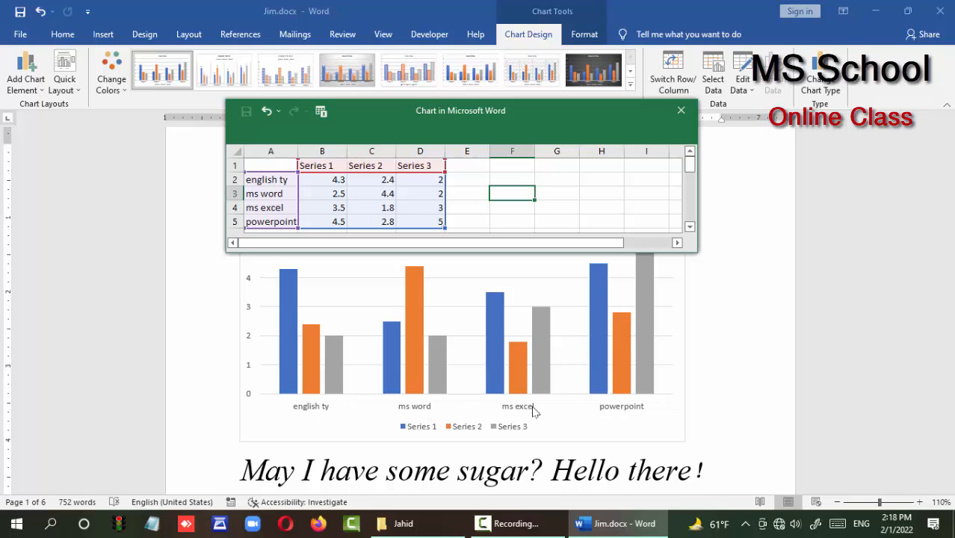
- Rename the series in cells B1 to D1 of the chart data as "jan", "feb" and "mar", and close the data sheet
{"action": "left_click", "coordinate": [316, 166]}
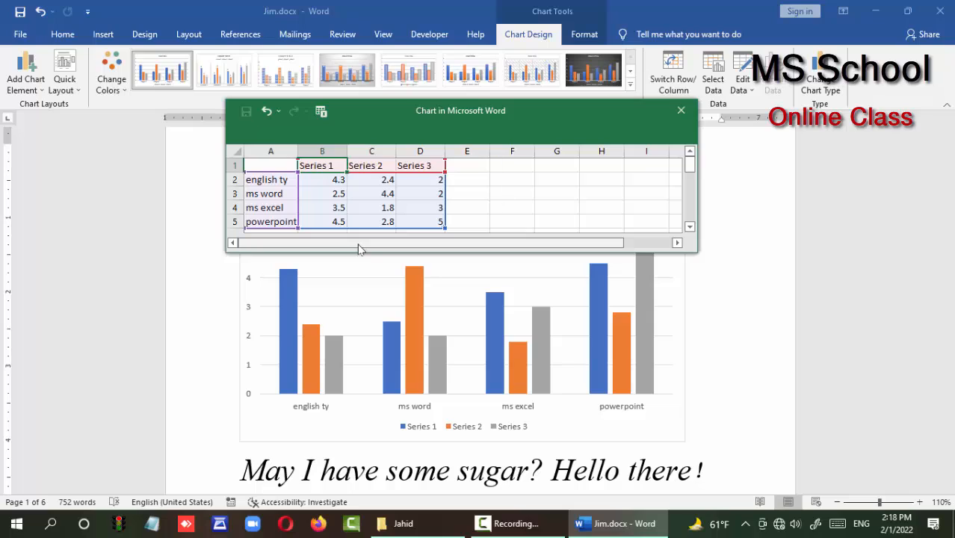
{"action": "type", "text": "1"}
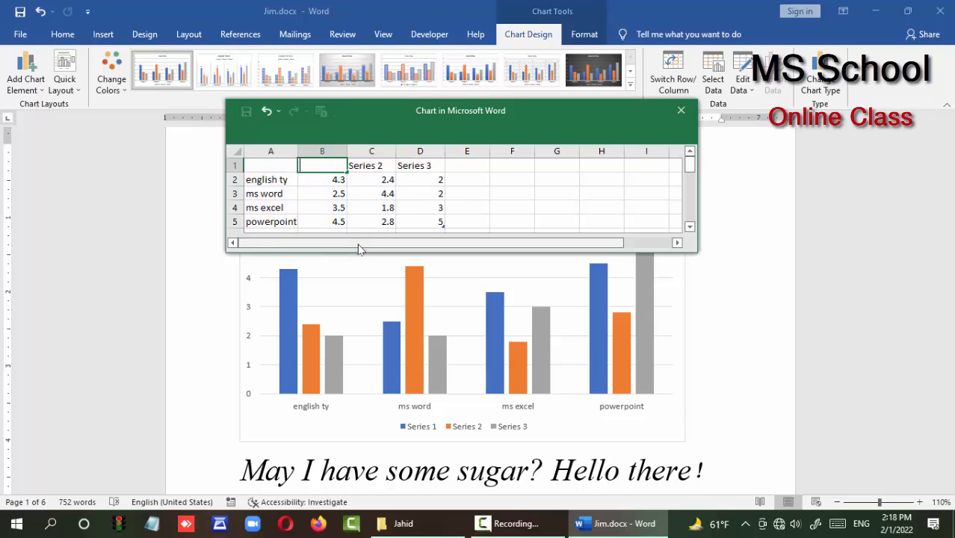
{"action": "type", "text": "an"}
{"action": "key", "text": "Tab"}
{"action": "type", "text": "be"}
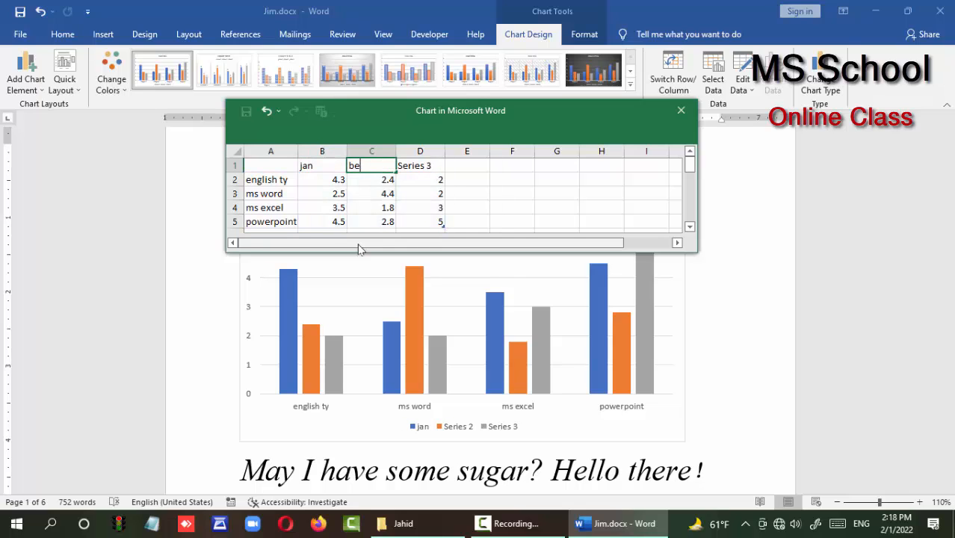
{"action": "key", "text": "BackSpace"}
{"action": "type", "text": "feb"}
{"action": "key", "text": "Tab"}
{"action": "type", "text": "ma"}
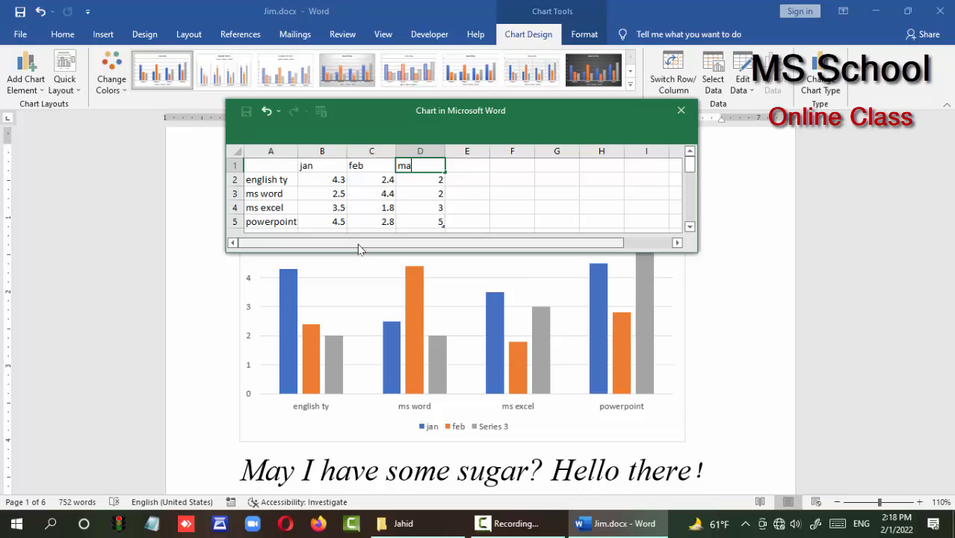
{"action": "type", "text": "r"}
{"action": "left_click", "coordinate": [681, 111]}
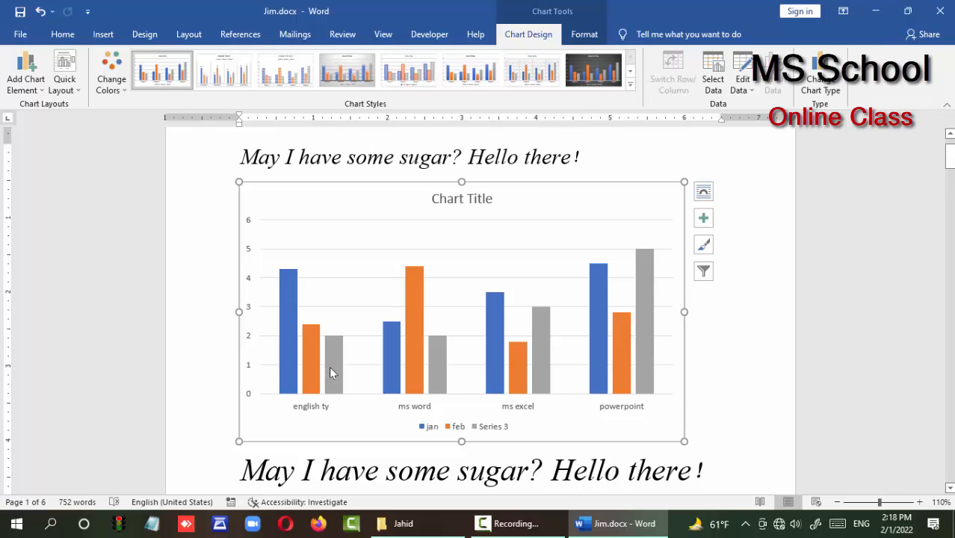
- Replace the default chart title text with "MS School : Youtube Channel"
{"action": "mouse_move", "coordinate": [331, 374]}
{"action": "mouse_move", "coordinate": [623, 339]}
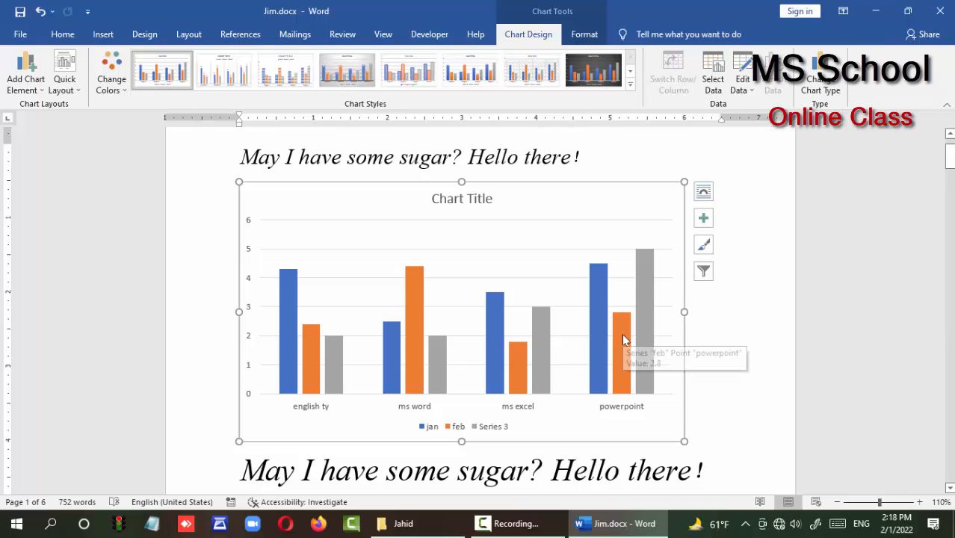
{"action": "double_click", "coordinate": [459, 200]}
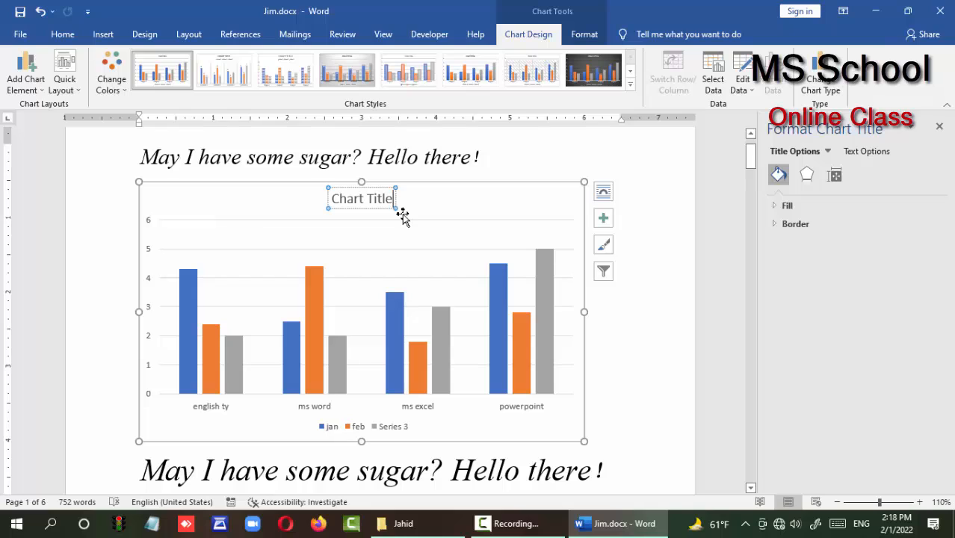
{"action": "key", "text": "BackSpace"}
{"action": "key", "text": "BackSpace"}
{"action": "key", "text": "BackSpace"}
{"action": "key", "text": "BackSpace"}
{"action": "key", "text": "BackSpace"}
{"action": "key", "text": "BackSpace"}
{"action": "key", "text": "BackSpace"}
{"action": "key", "text": "BackSpace"}
{"action": "key", "text": "BackSpace"}
{"action": "key", "text": "BackSpace"}
{"action": "key", "text": "BackSpace"}
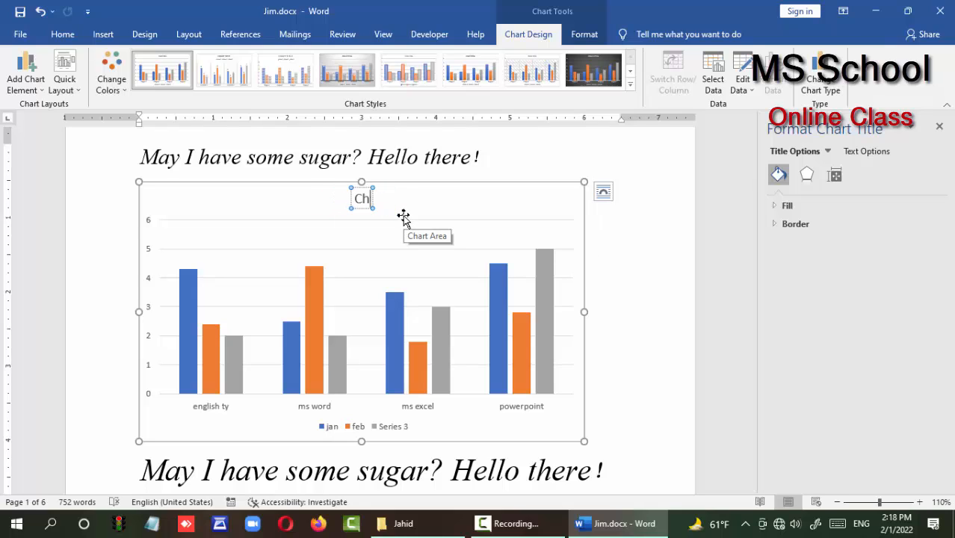
{"action": "type", "text": "MS"}
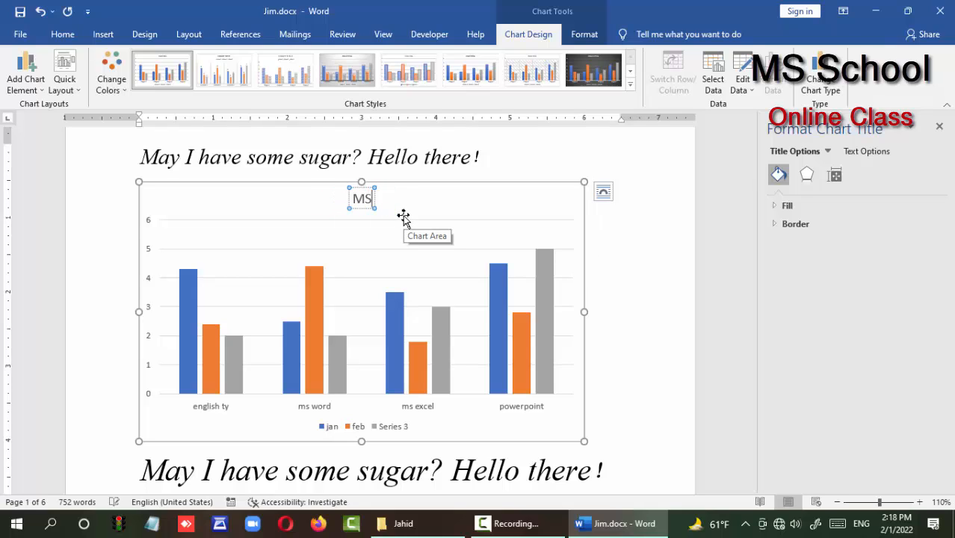
{"action": "type", "text": " School"}
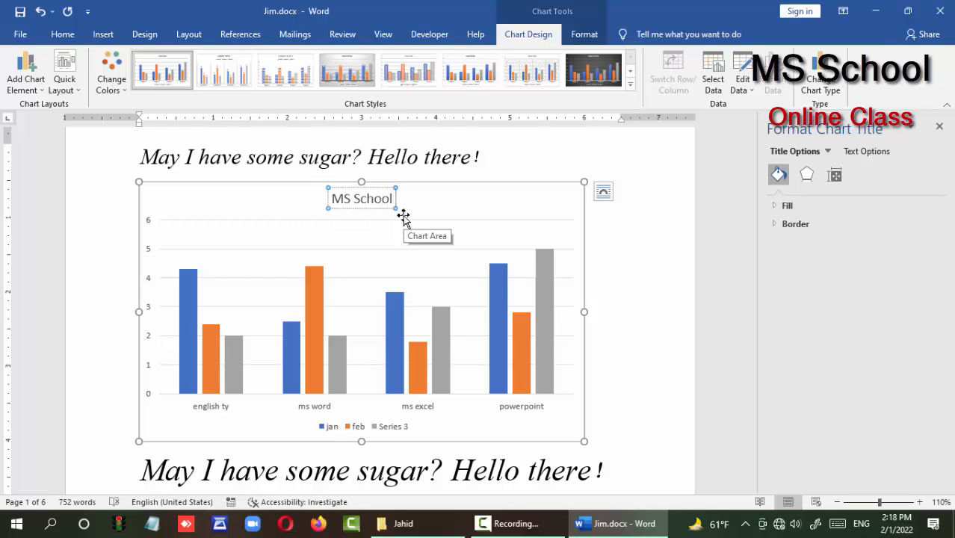
{"action": "type", "text": " : Y"}
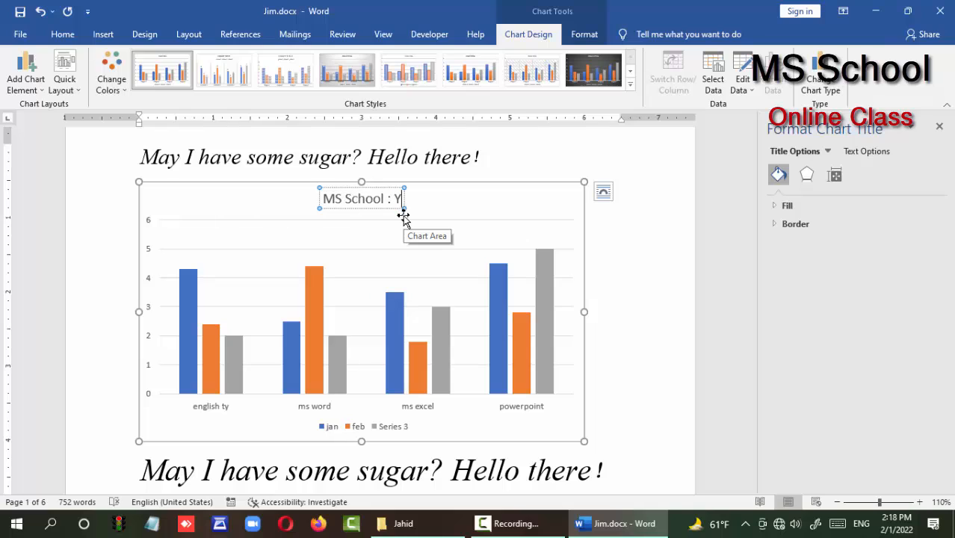
{"action": "type", "text": "outbe C"}
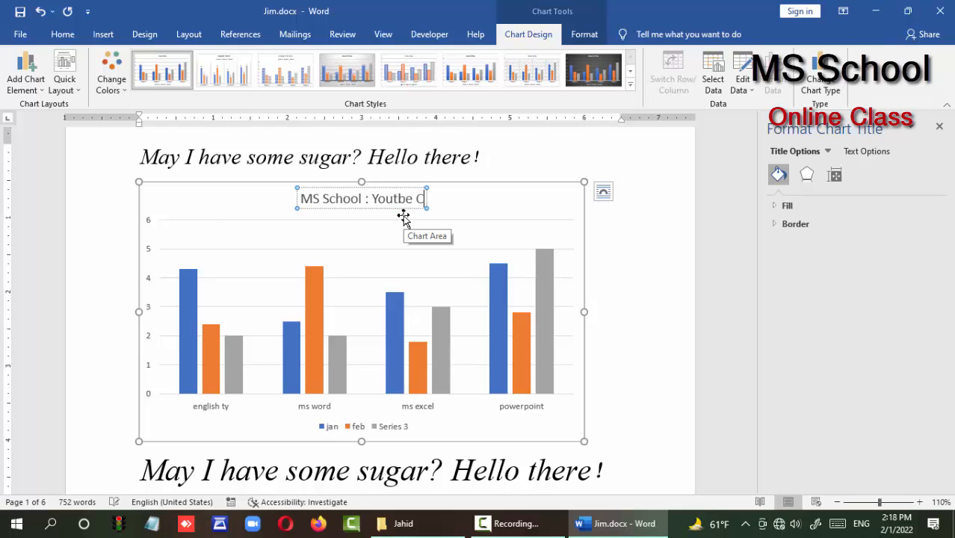
{"action": "key", "text": "BackSpace"}
{"action": "key", "text": "BackSpace"}
{"action": "key", "text": "BackSpace"}
{"action": "key", "text": "BackSpace"}
{"action": "key", "text": "BackSpace"}
{"action": "type", "text": "tub"}
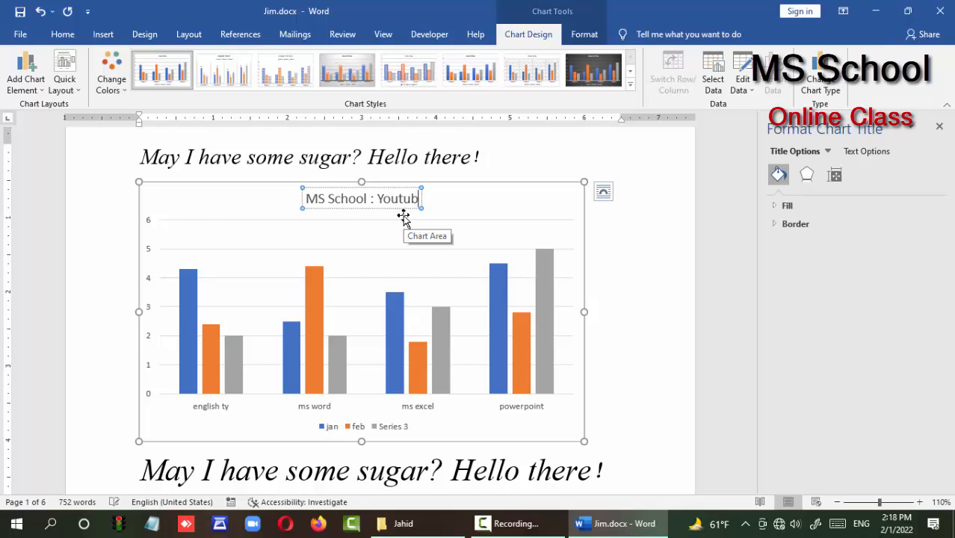
{"action": "type", "text": "e Channel"}
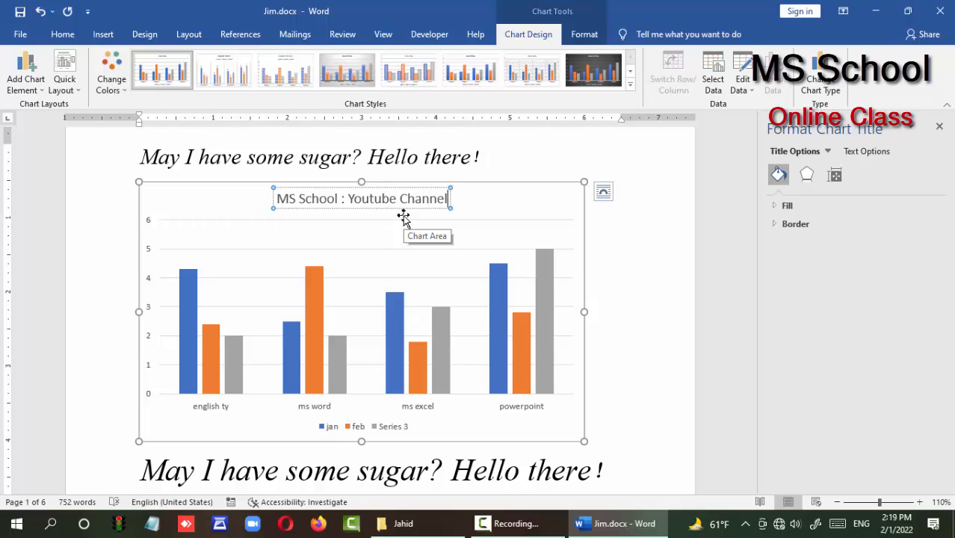
{"action": "left_click", "coordinate": [609, 229]}
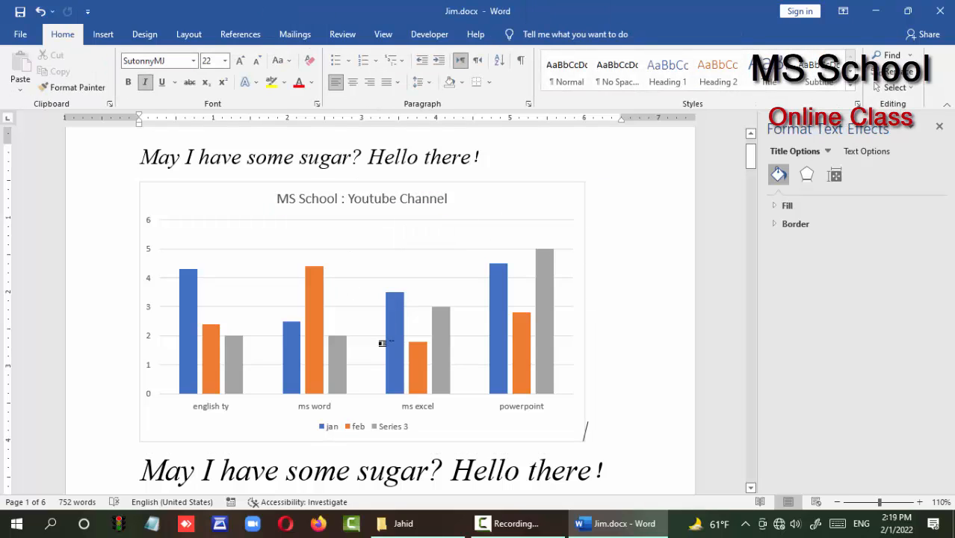
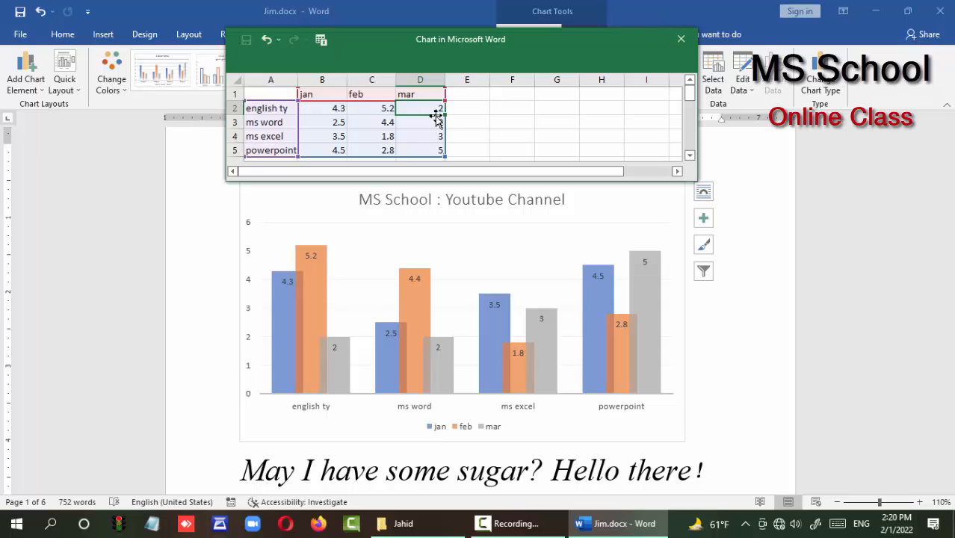
- Set the mar value for english ty in cell D2 to 6.1 and close the chart data sheet
{"action": "type", "text": "6.1"}
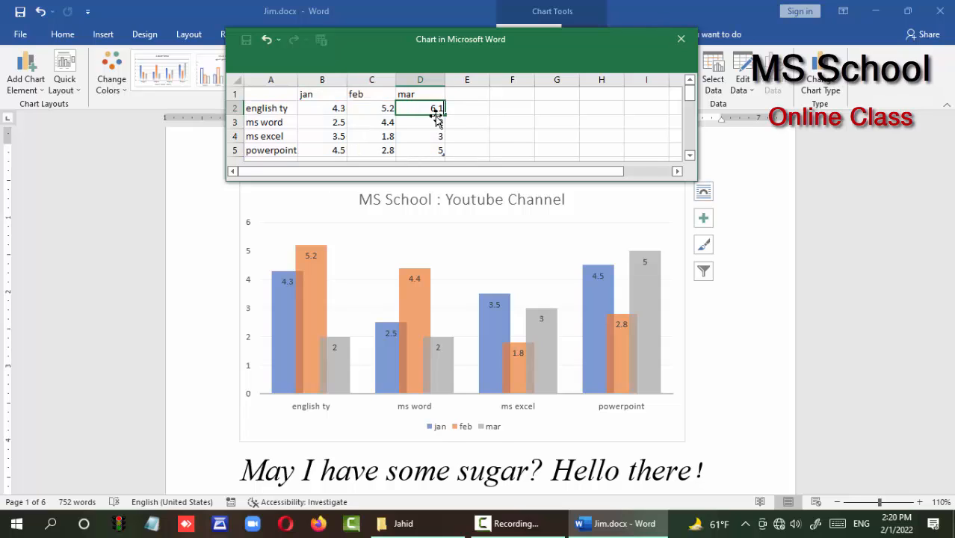
{"action": "left_click", "coordinate": [497, 111]}
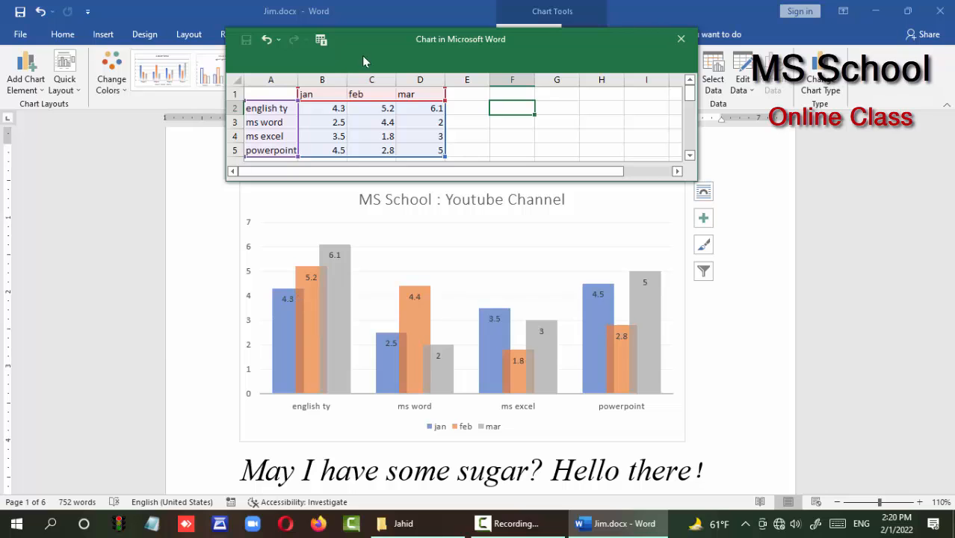
{"action": "left_click", "coordinate": [681, 40]}
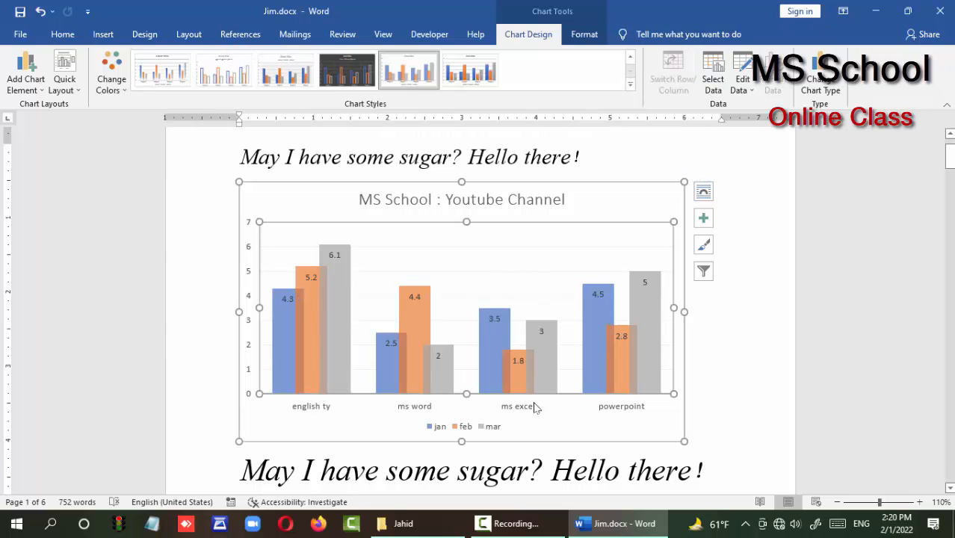
{"action": "left_click", "coordinate": [771, 323]}
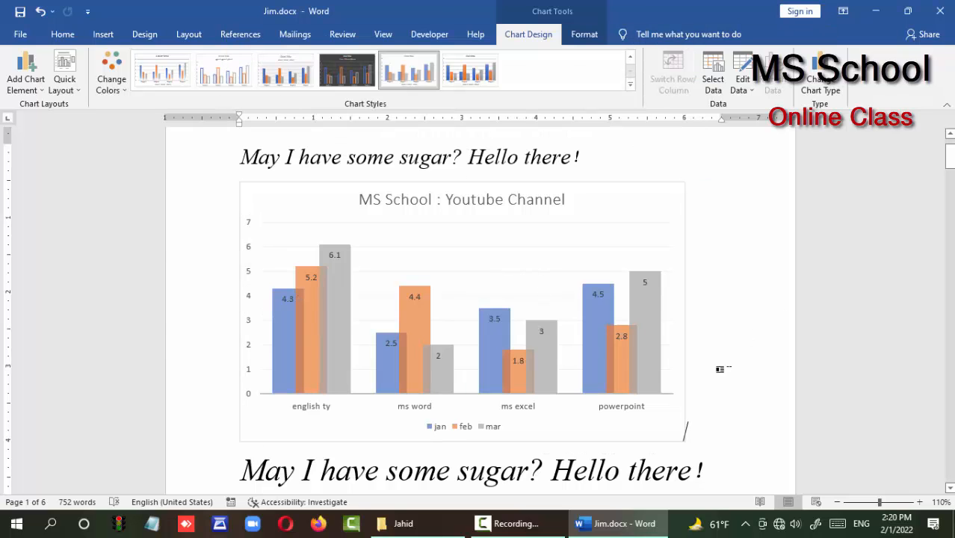
- Recolor the chart with the Colorful palette that starts with green, blue and gold
{"action": "left_click", "coordinate": [560, 327]}
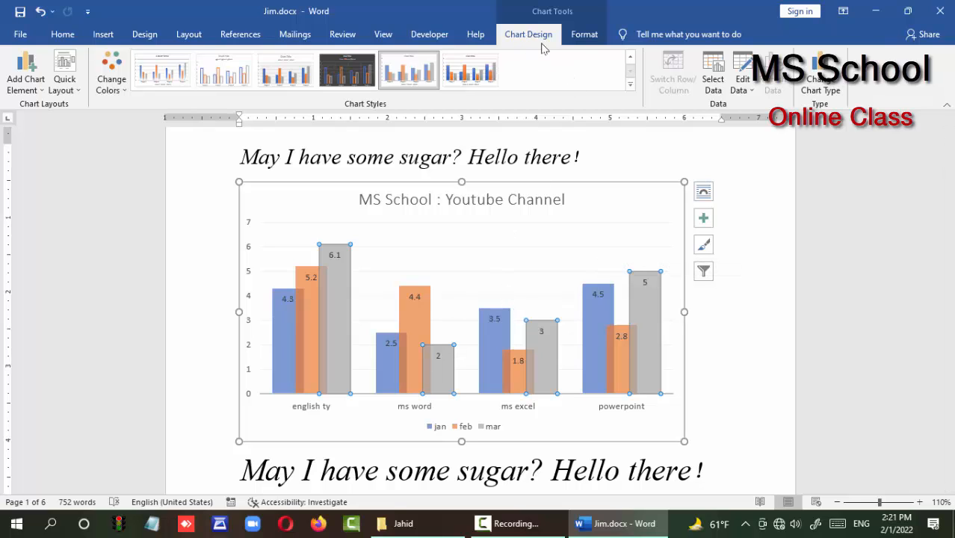
{"action": "left_click", "coordinate": [589, 37]}
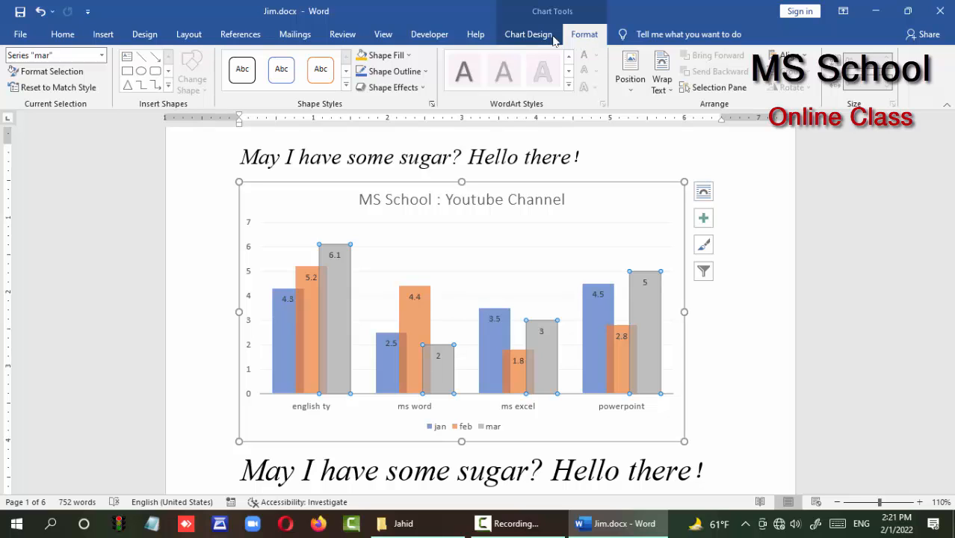
{"action": "left_click", "coordinate": [553, 37]}
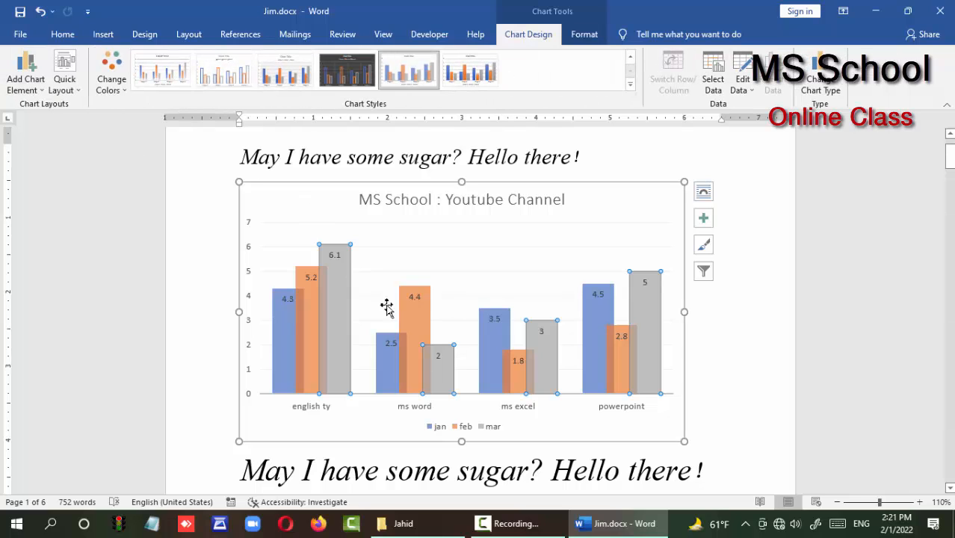
{"action": "left_click", "coordinate": [117, 92]}
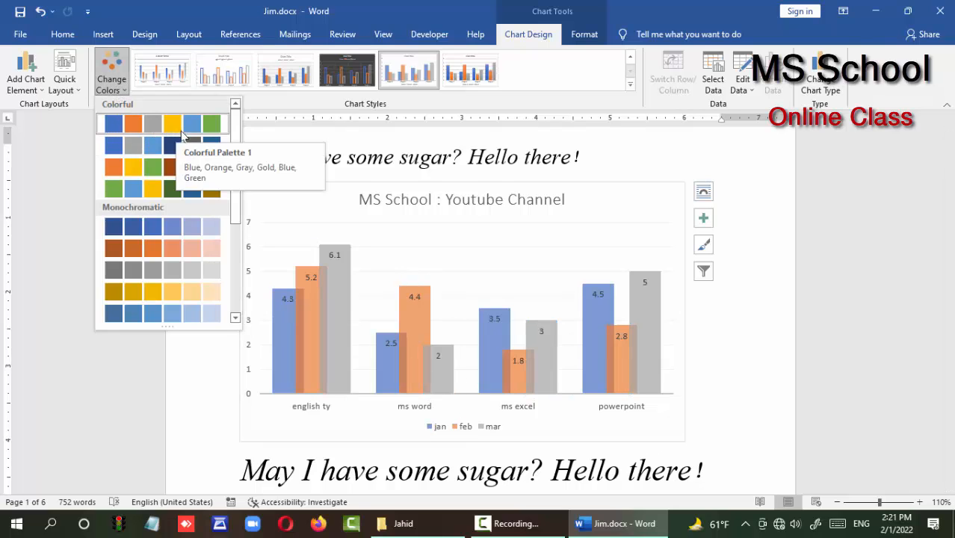
{"action": "left_click", "coordinate": [443, 309]}
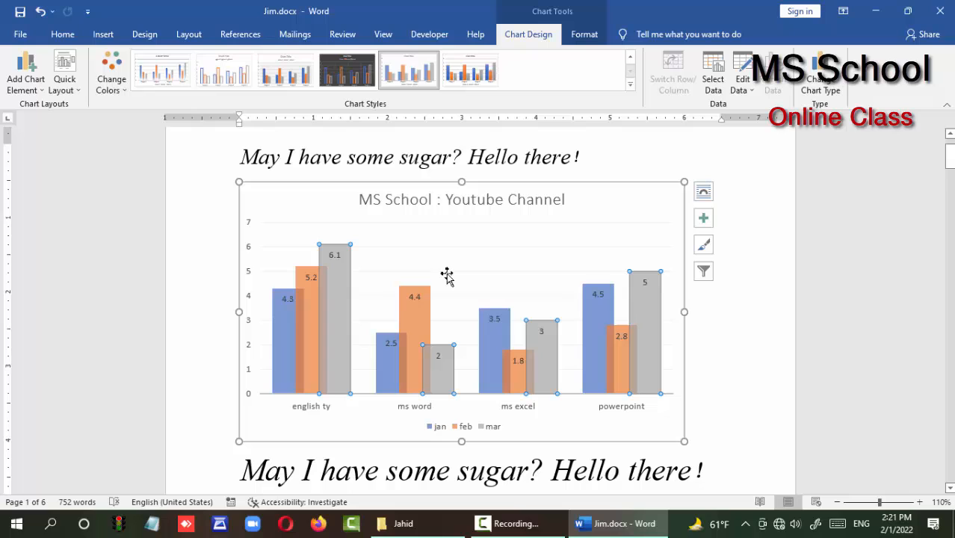
{"action": "left_click", "coordinate": [115, 69]}
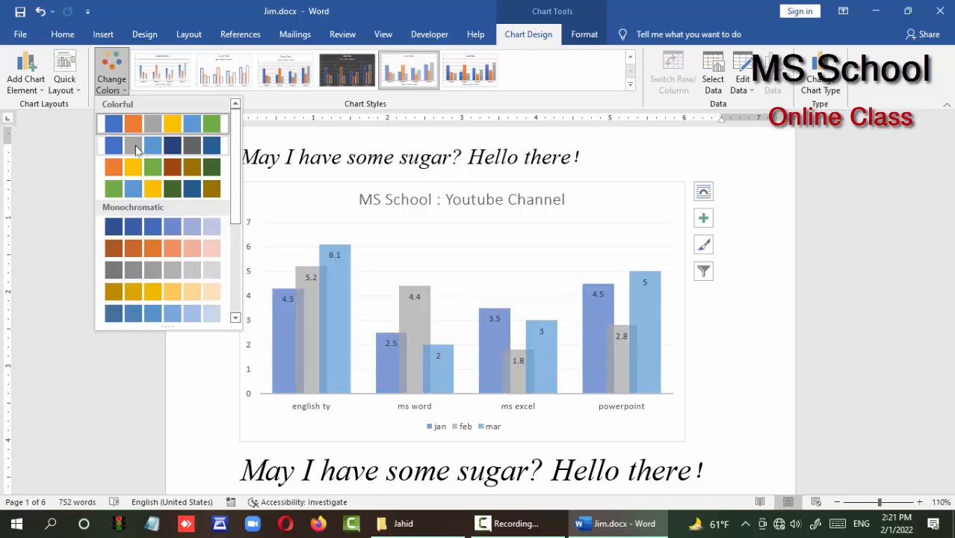
{"action": "left_click", "coordinate": [113, 190]}
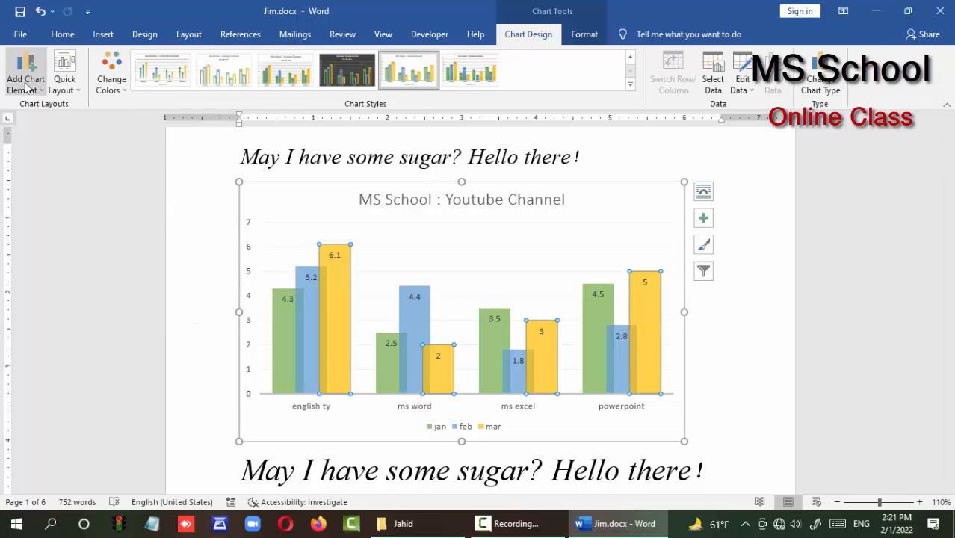
- Change the chart type to Clustered Bar
{"action": "left_click", "coordinate": [64, 83]}
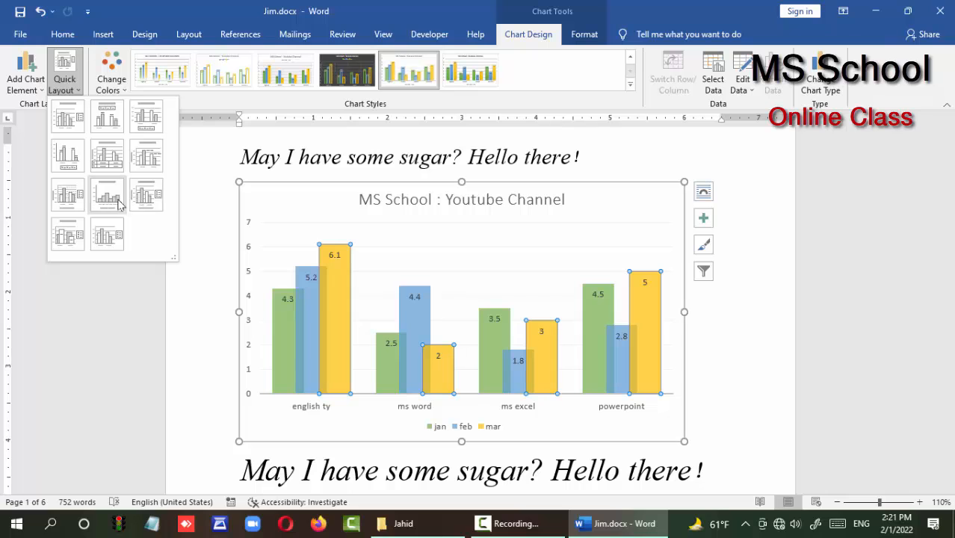
{"action": "left_click", "coordinate": [825, 89]}
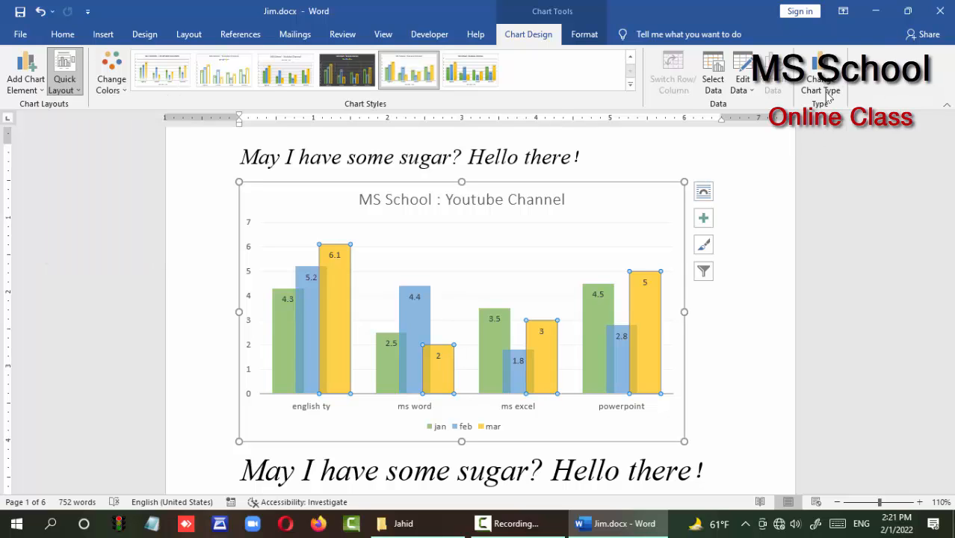
{"action": "left_click", "coordinate": [825, 88]}
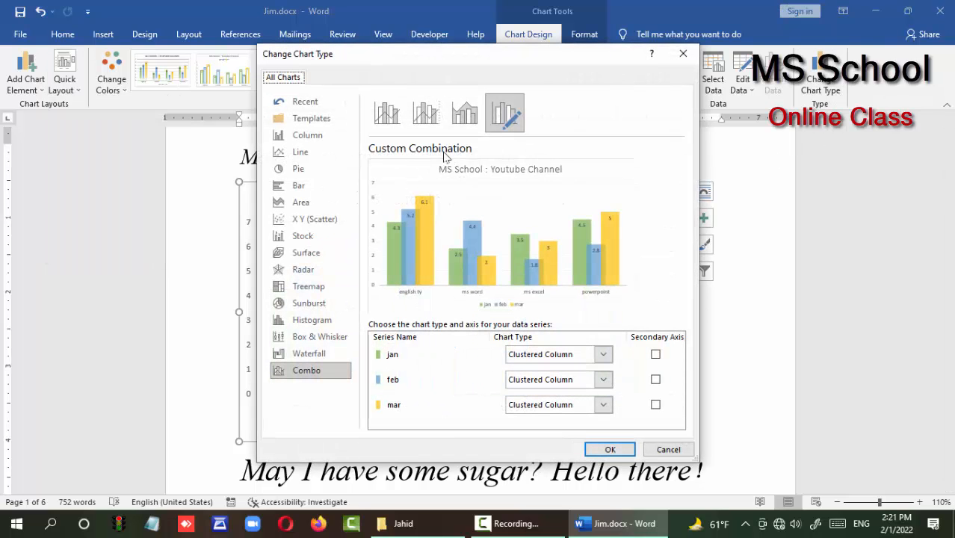
{"action": "left_click_drag", "start_coordinate": [527, 60], "coordinate": [405, 68]}
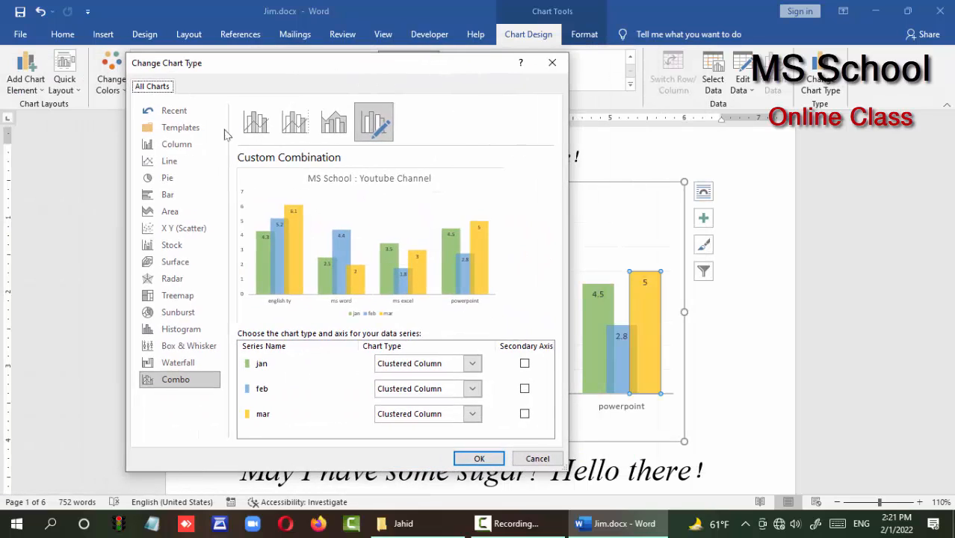
{"action": "left_click", "coordinate": [169, 161]}
{"action": "left_click", "coordinate": [167, 196]}
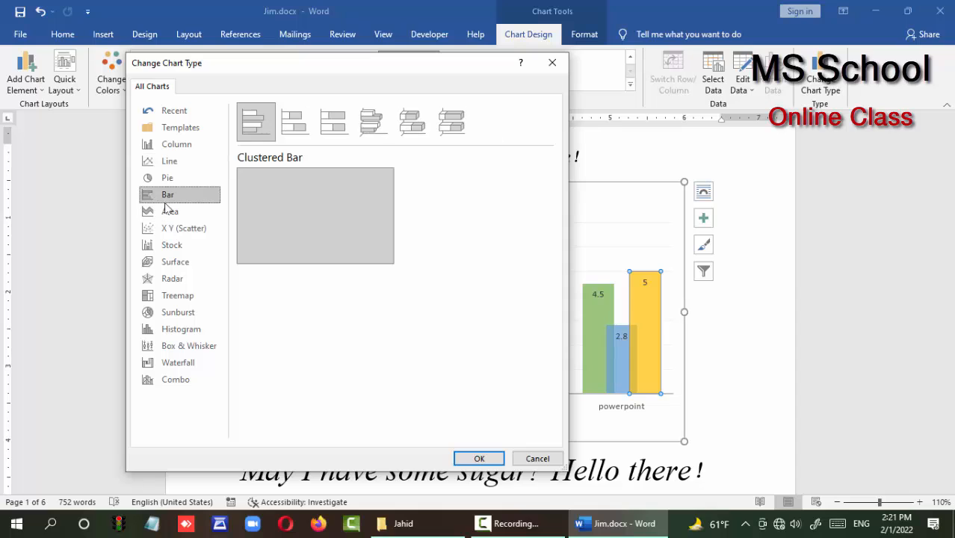
{"action": "left_click", "coordinate": [487, 456]}
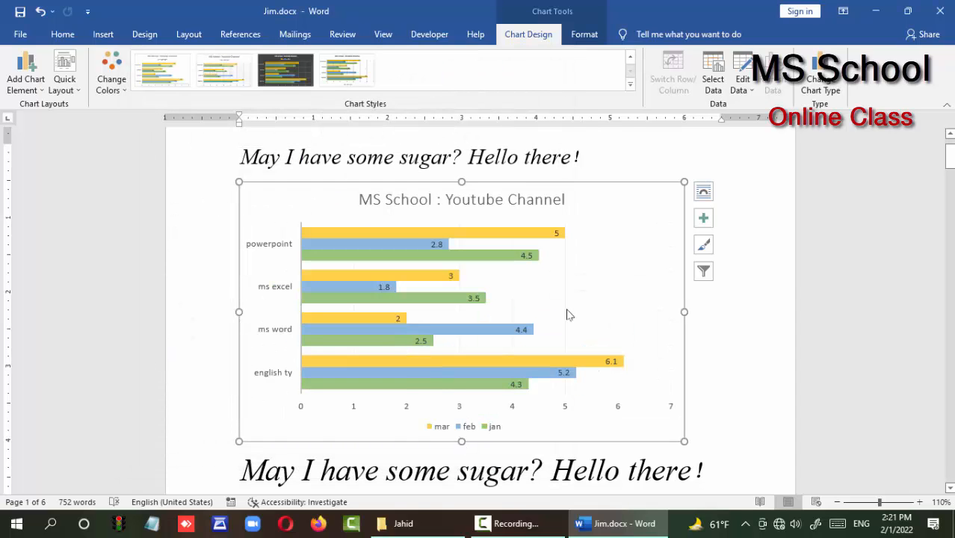
- Change the chart type to 3-D Surface
{"action": "left_click", "coordinate": [820, 79]}
{"action": "left_click", "coordinate": [302, 204]}
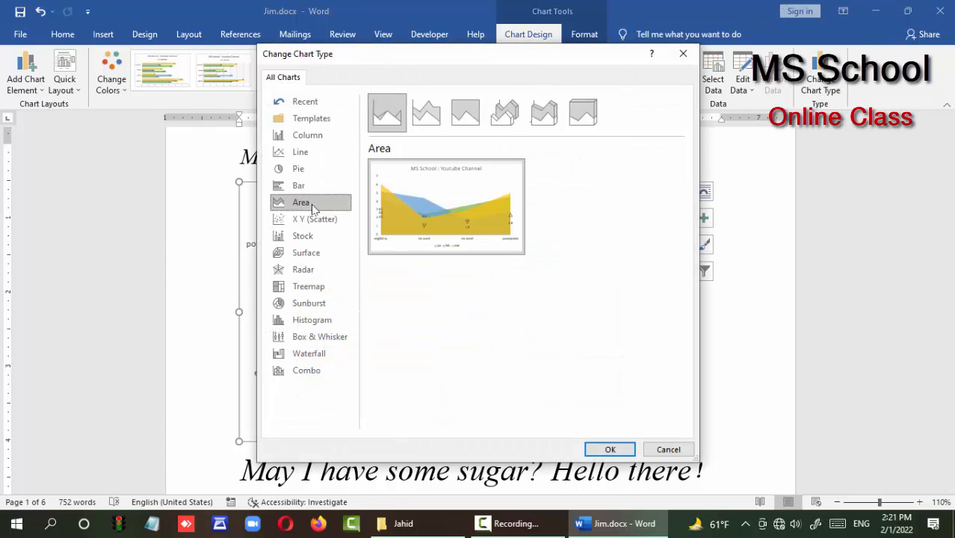
{"action": "left_click", "coordinate": [306, 219]}
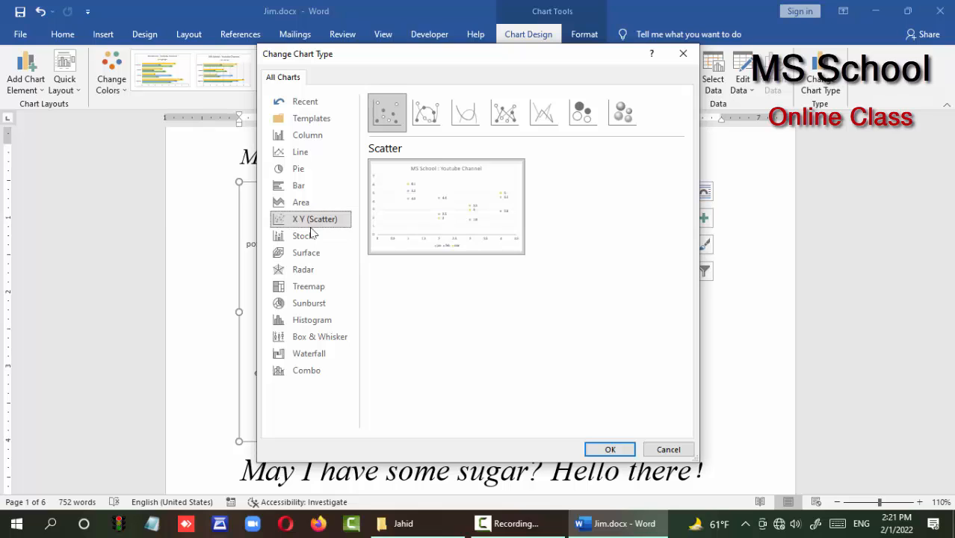
{"action": "left_click", "coordinate": [303, 236]}
{"action": "left_click", "coordinate": [303, 255]}
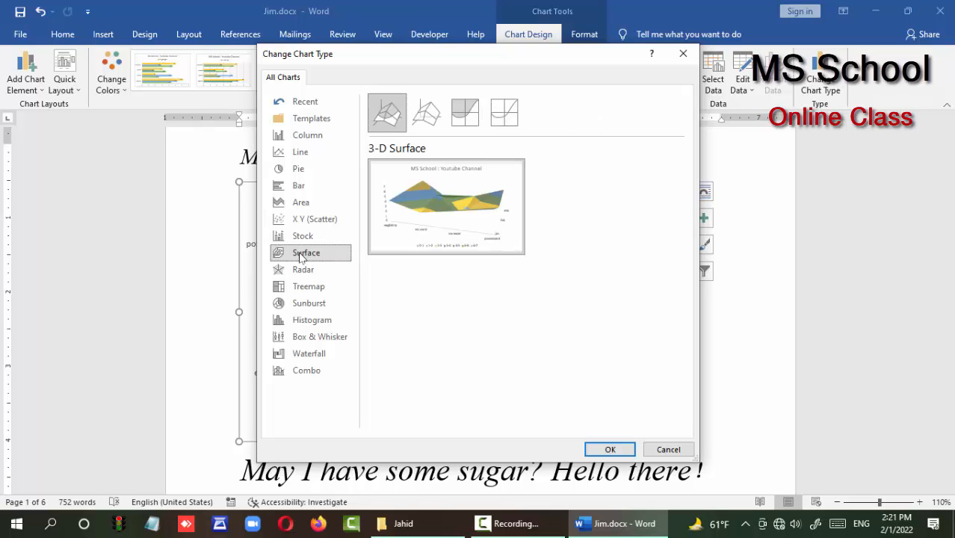
{"action": "left_click", "coordinate": [610, 449]}
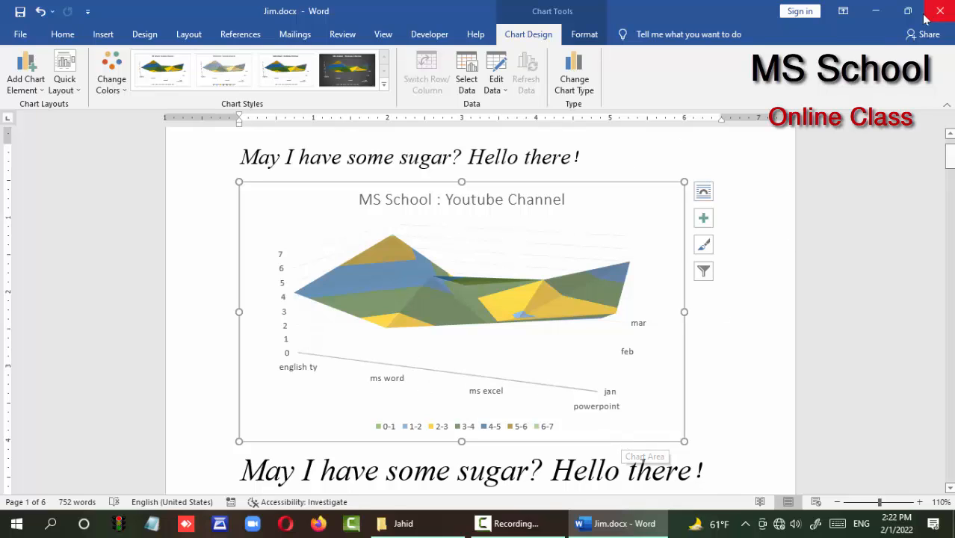
- Change the chart type to Clustered Column and deselect the chart
{"action": "left_click", "coordinate": [574, 75]}
{"action": "left_click", "coordinate": [303, 135]}
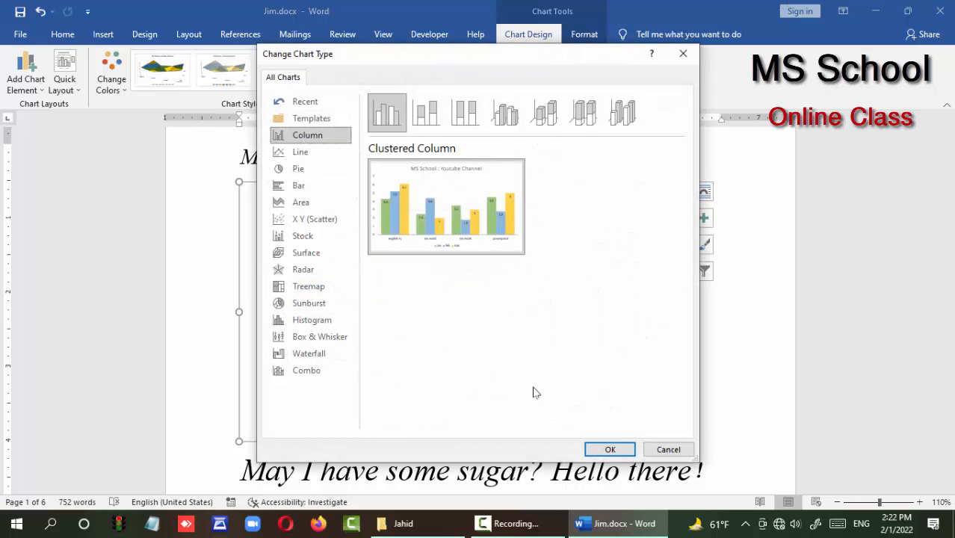
{"action": "left_click", "coordinate": [610, 449]}
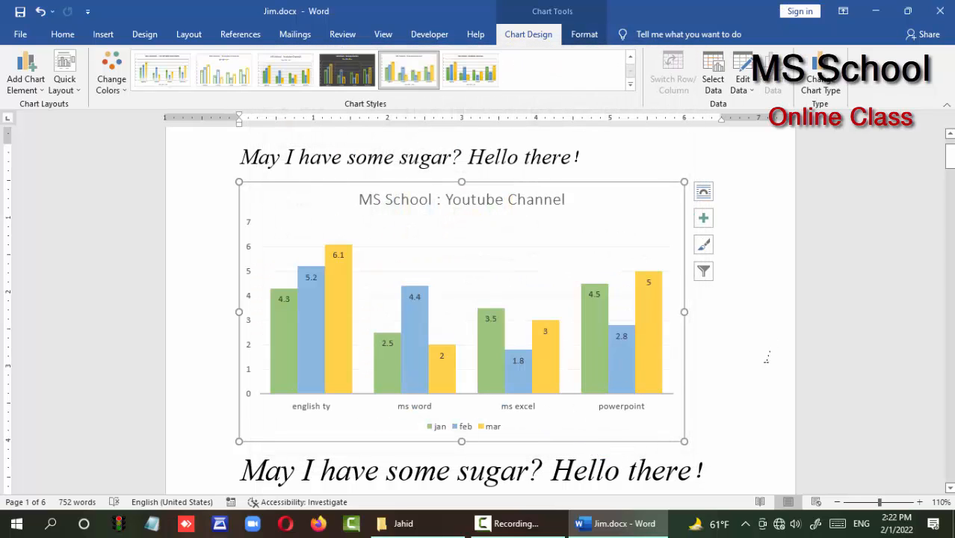
{"action": "left_click", "coordinate": [766, 359]}
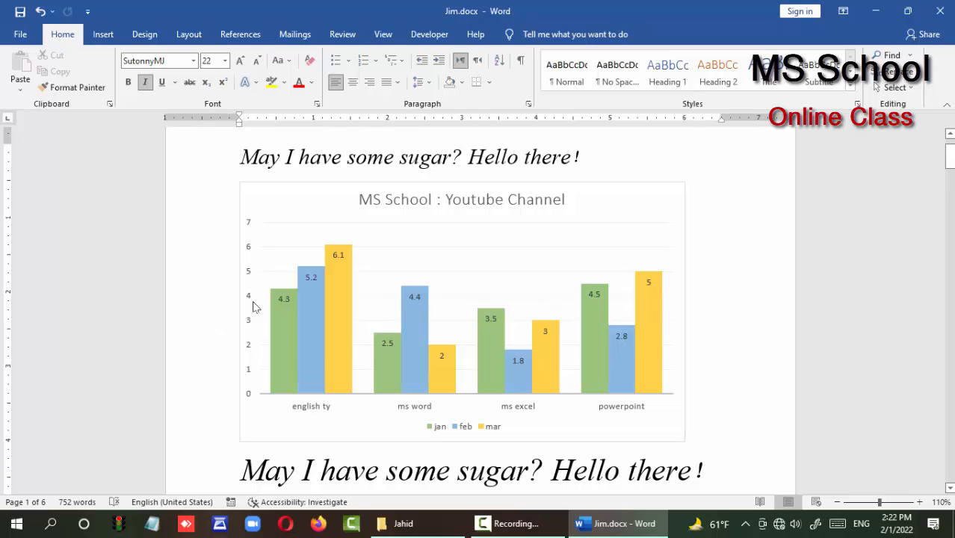
{"action": "scroll", "coordinate": [695, 328], "scroll_direction": "down", "scroll_amount": 1}
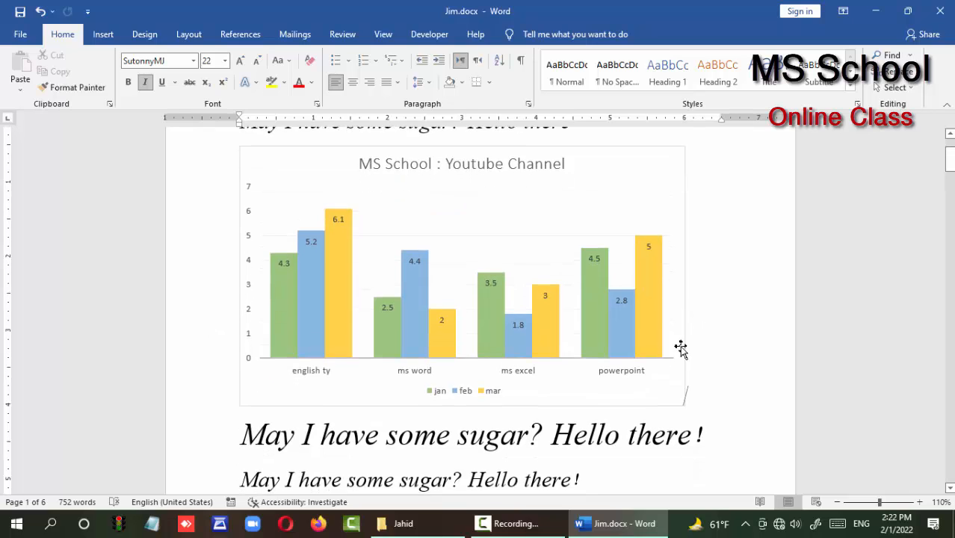
{"action": "scroll", "coordinate": [682, 345], "scroll_direction": "up", "scroll_amount": 3}
{"action": "left_click", "coordinate": [105, 34]}
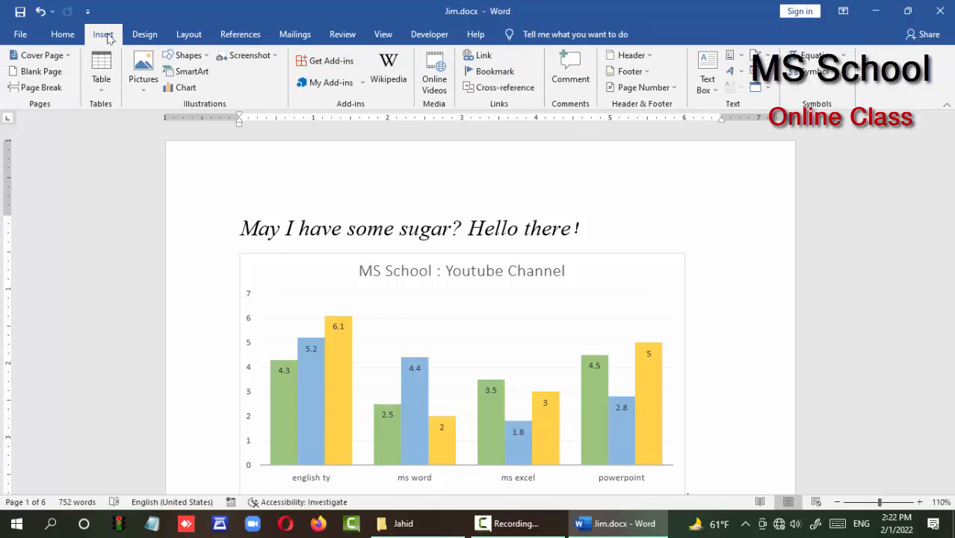
{"action": "left_click", "coordinate": [187, 88]}
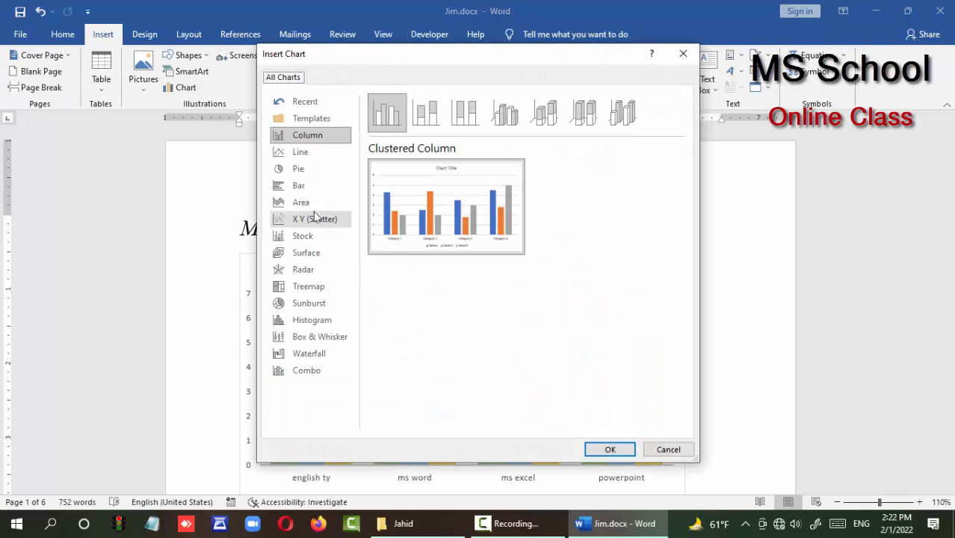
{"action": "left_click", "coordinate": [305, 121]}
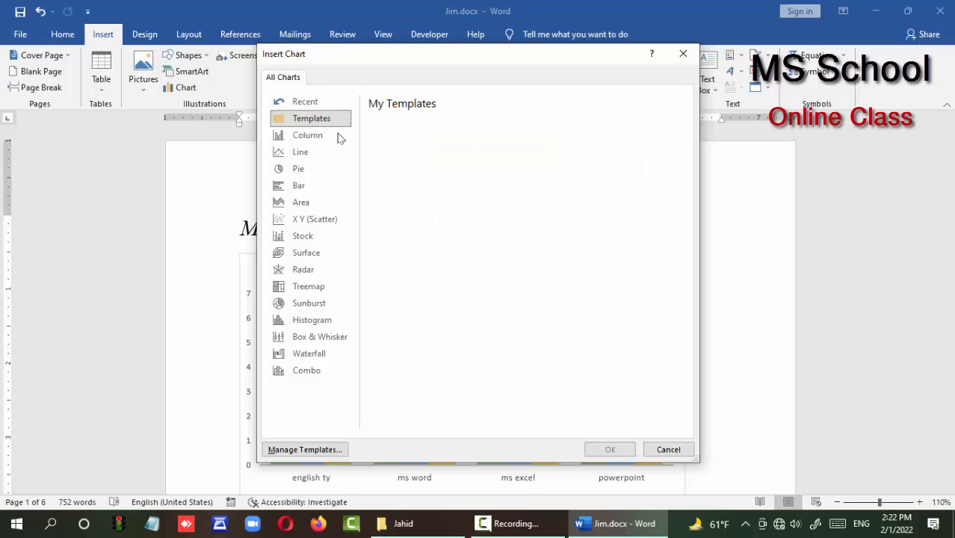
{"action": "left_click", "coordinate": [681, 54]}
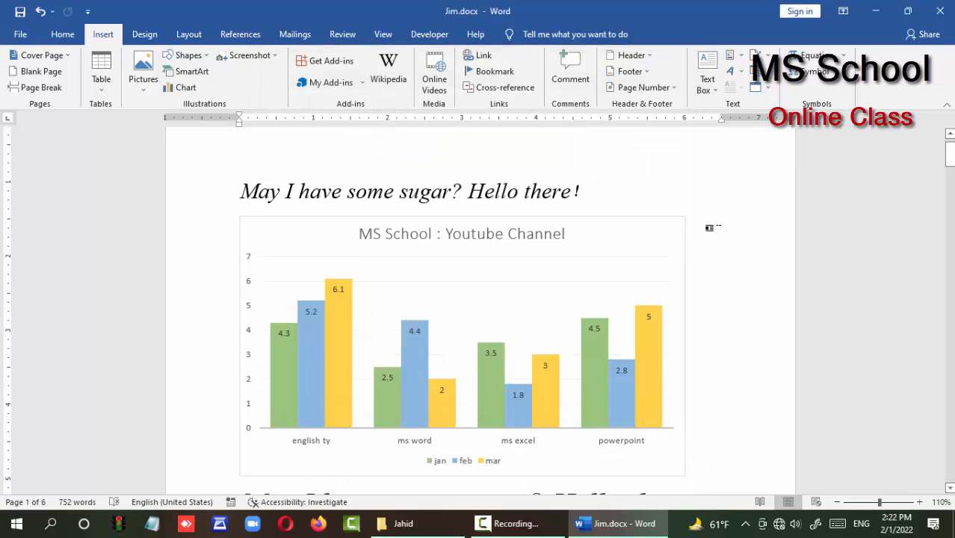
{"action": "scroll", "coordinate": [686, 330], "scroll_direction": "down", "scroll_amount": 3}
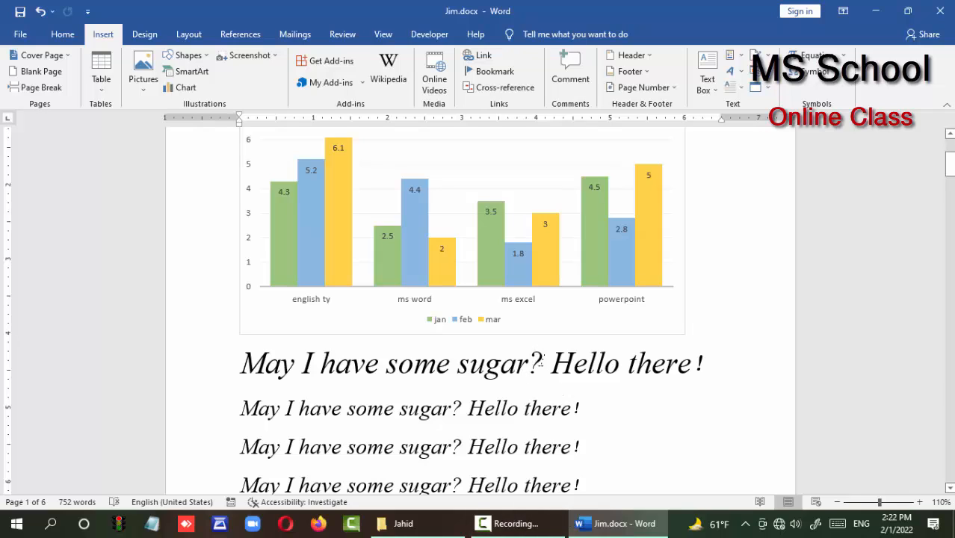
{"action": "left_click_drag", "start_coordinate": [542, 362], "coordinate": [528, 364]}
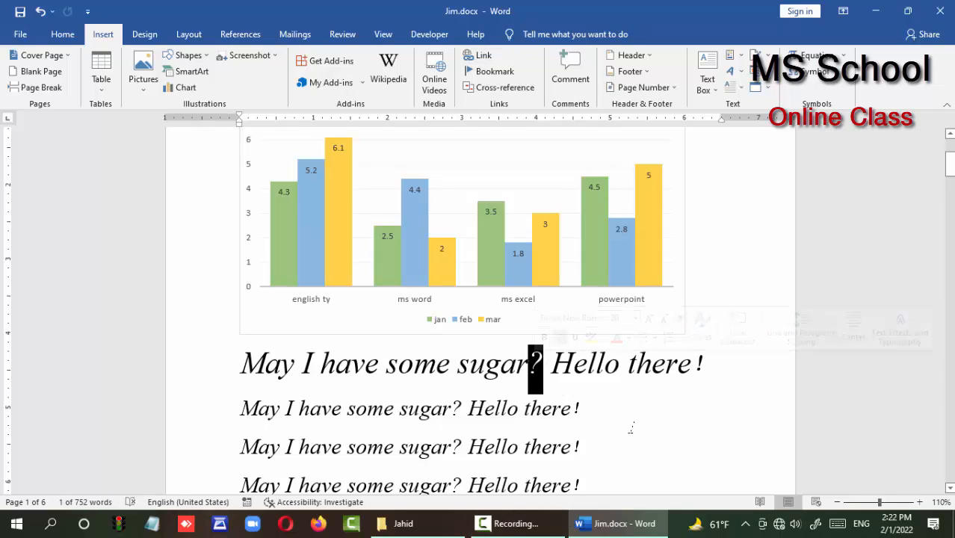
{"action": "scroll", "coordinate": [623, 407], "scroll_direction": "up", "scroll_amount": 3}
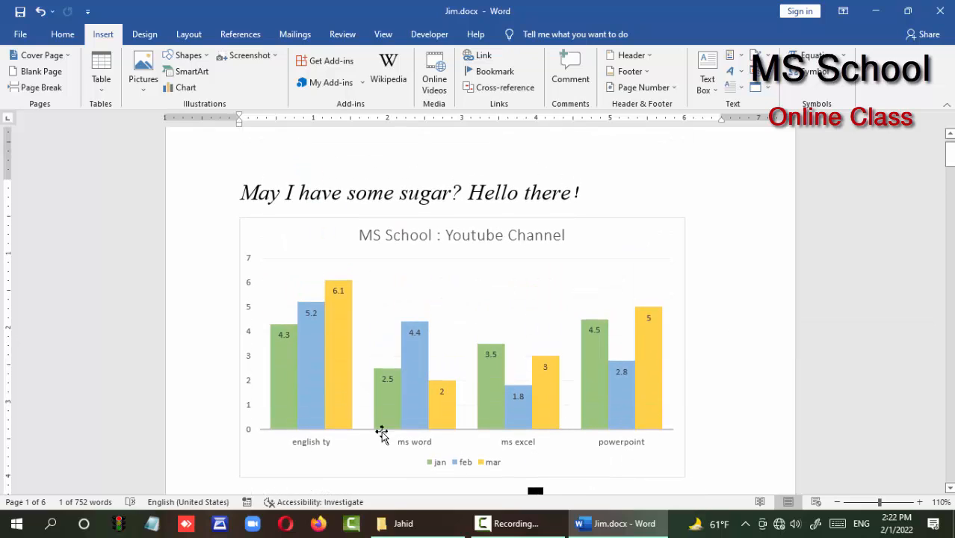
- Apply the shaded blue theme shape style to the chart's feb series columns and switch it to the matching orange style
{"action": "left_click", "coordinate": [541, 327]}
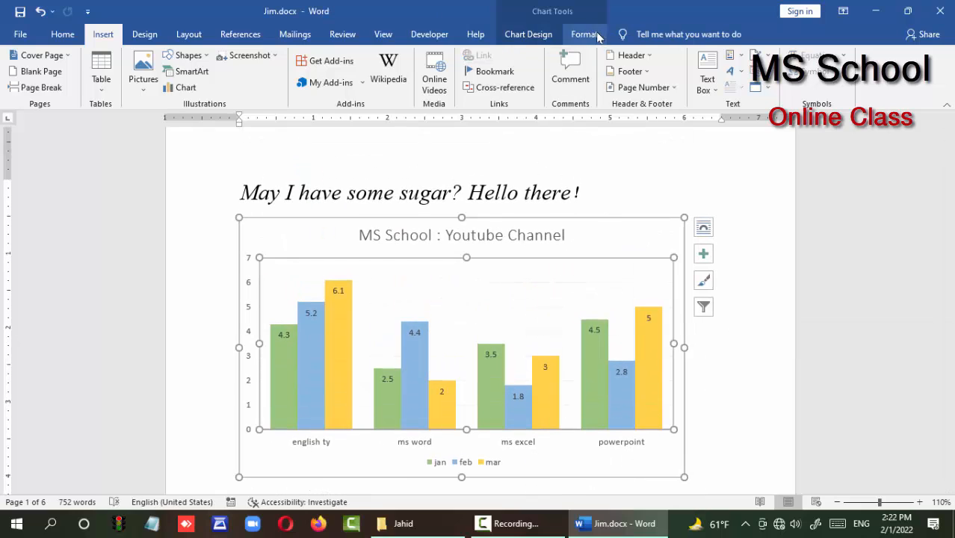
{"action": "left_click", "coordinate": [597, 37]}
{"action": "left_click", "coordinate": [527, 35]}
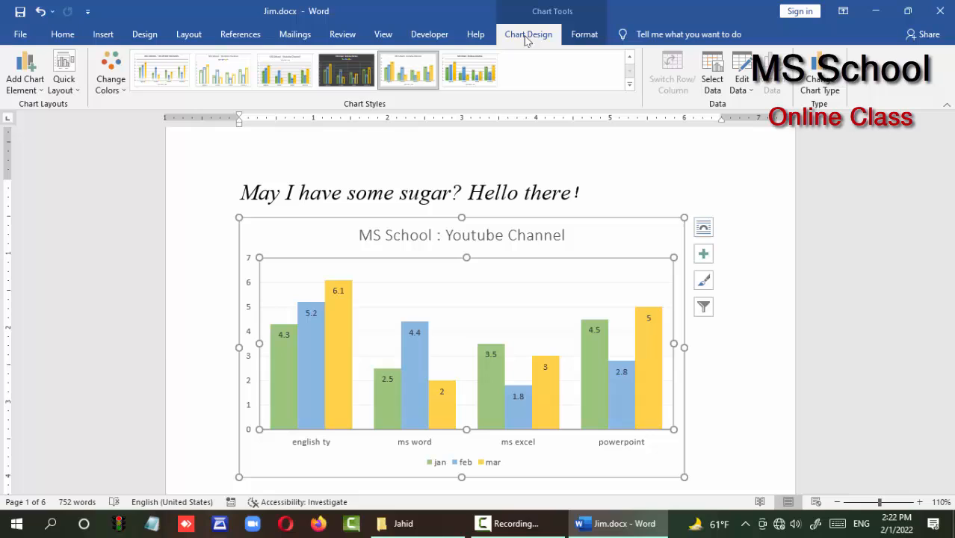
{"action": "left_click", "coordinate": [597, 35]}
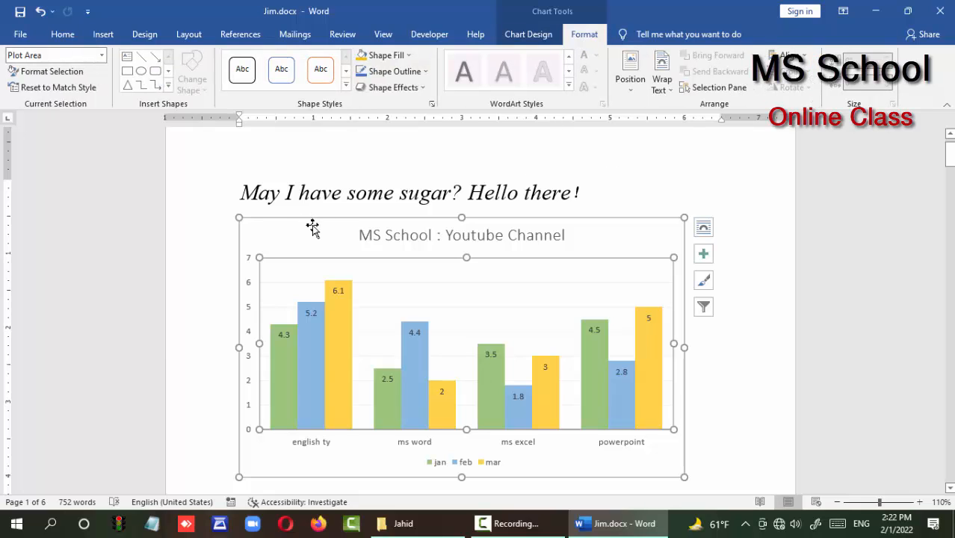
{"action": "left_click", "coordinate": [429, 349]}
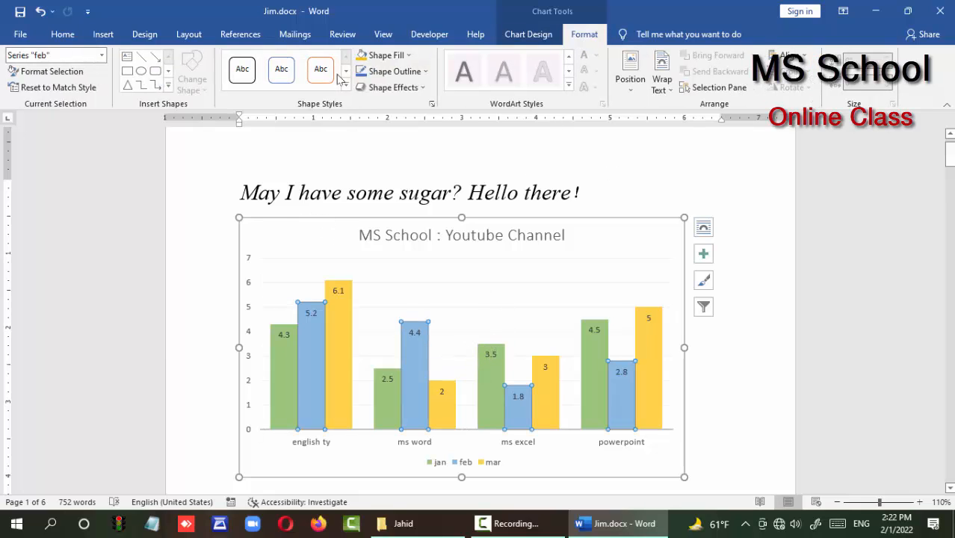
{"action": "left_click", "coordinate": [390, 59]}
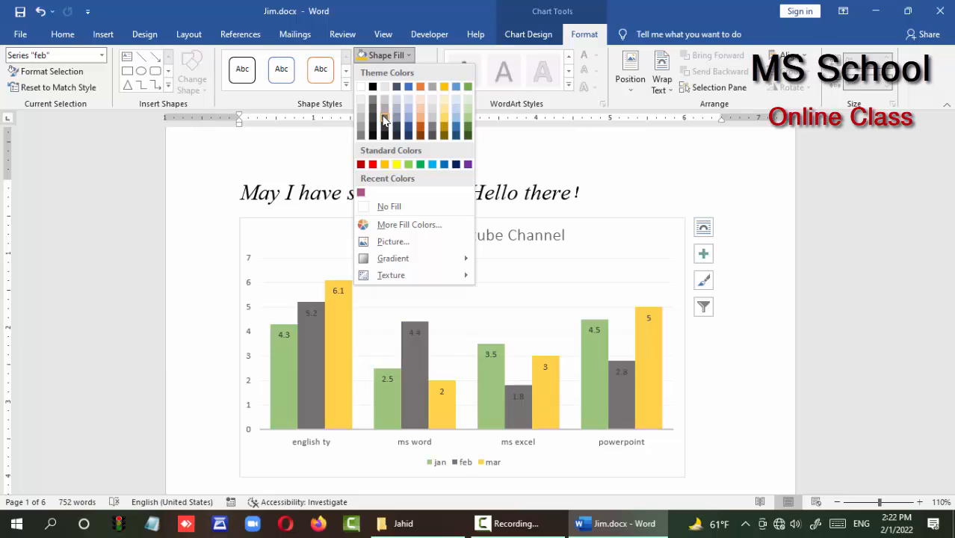
{"action": "left_click", "coordinate": [345, 89]}
{"action": "left_click", "coordinate": [345, 88]}
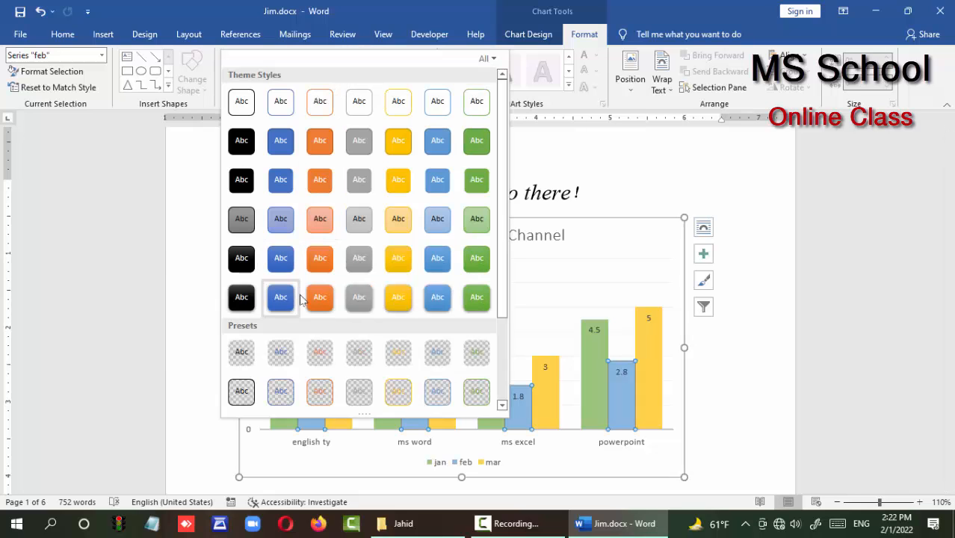
{"action": "left_click", "coordinate": [283, 304]}
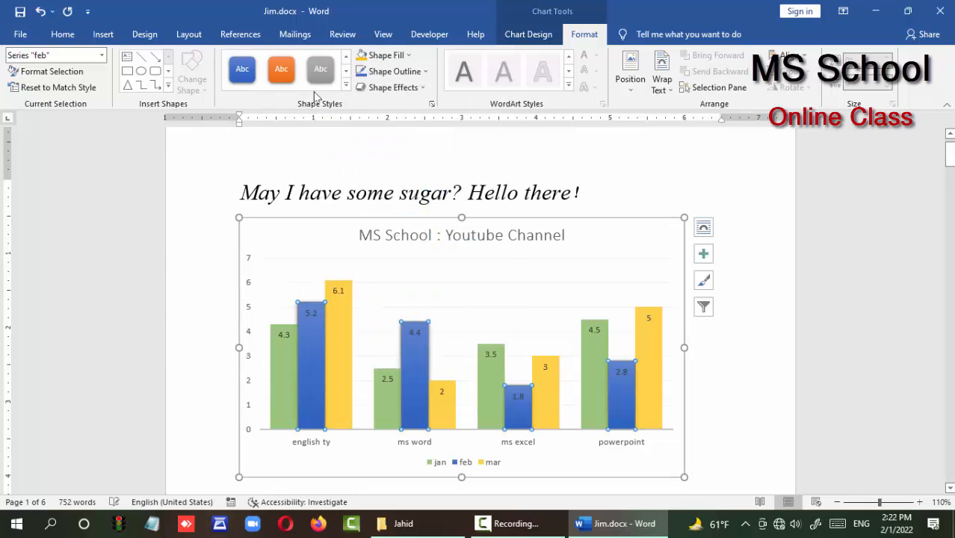
{"action": "left_click", "coordinate": [286, 69]}
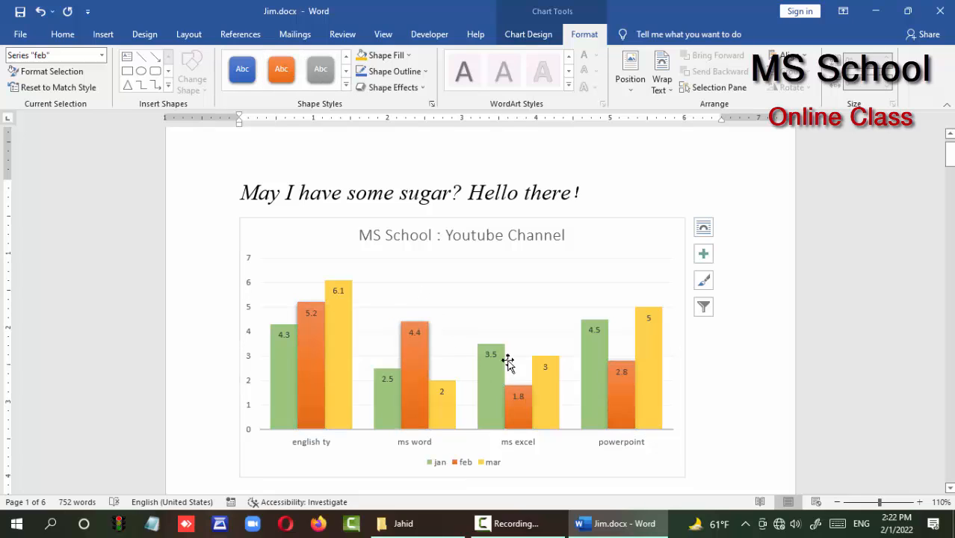
{"action": "left_click", "coordinate": [337, 317]}
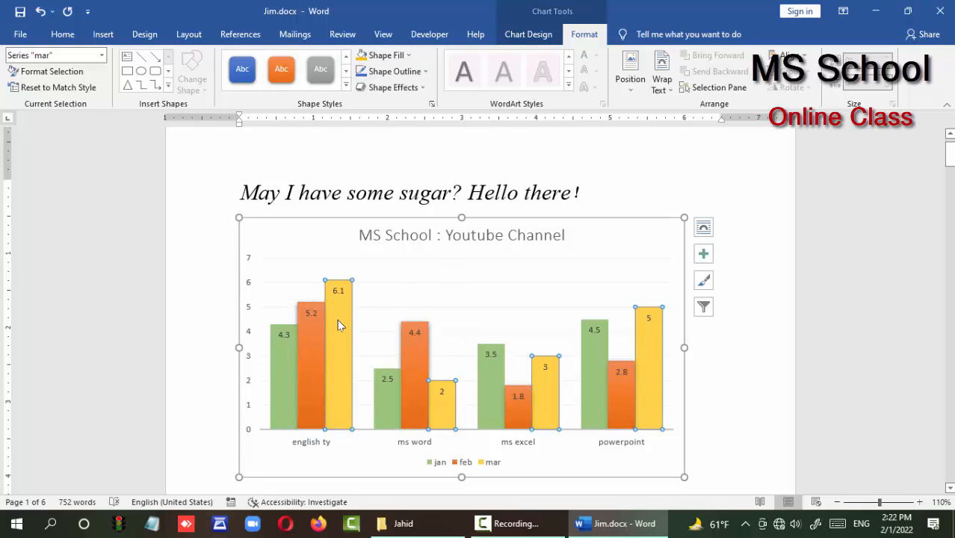
{"action": "left_click", "coordinate": [381, 56]}
{"action": "left_click", "coordinate": [755, 366]}
{"action": "left_click", "coordinate": [524, 306]}
- Fill the chart's jan series columns with standard green and replace that fill with the shaded blue theme shape style
{"action": "left_click", "coordinate": [488, 380]}
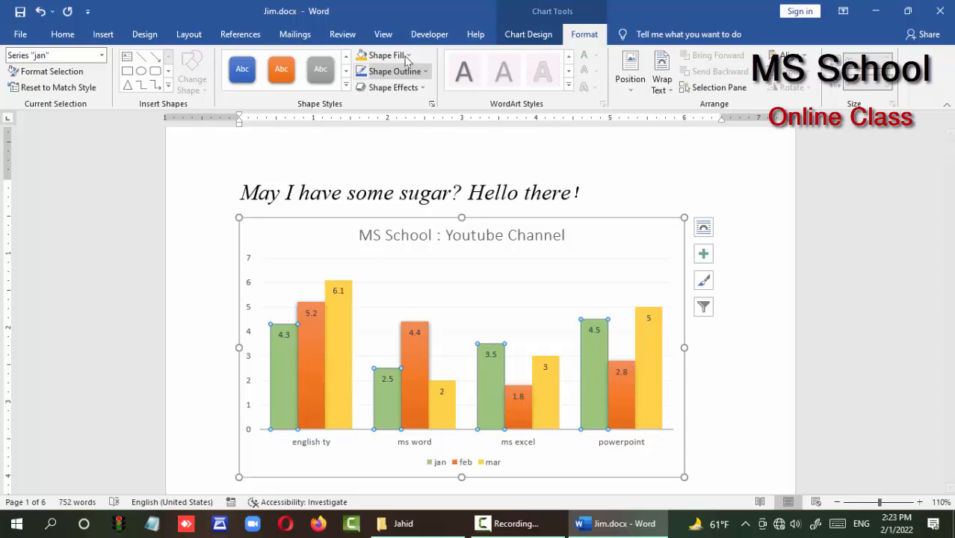
{"action": "left_click", "coordinate": [382, 55]}
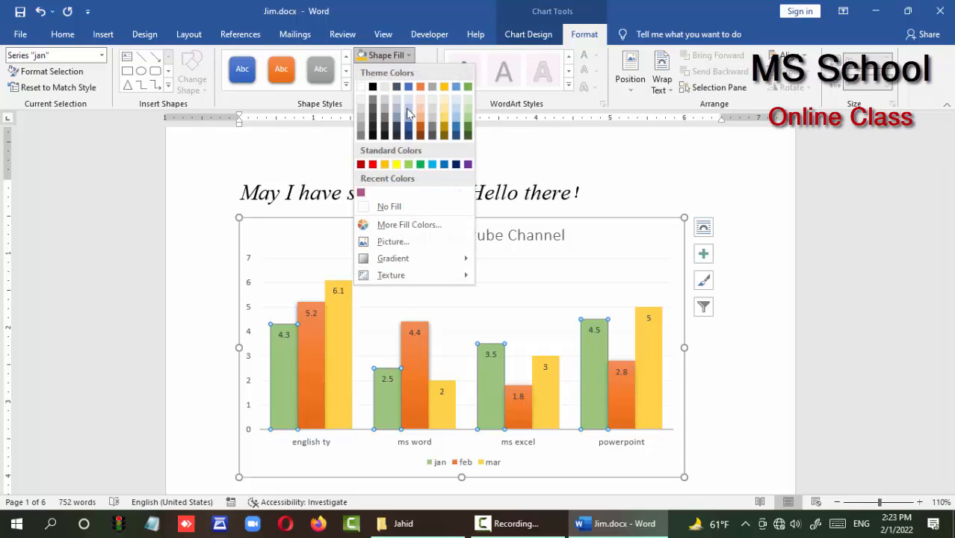
{"action": "left_click", "coordinate": [420, 165]}
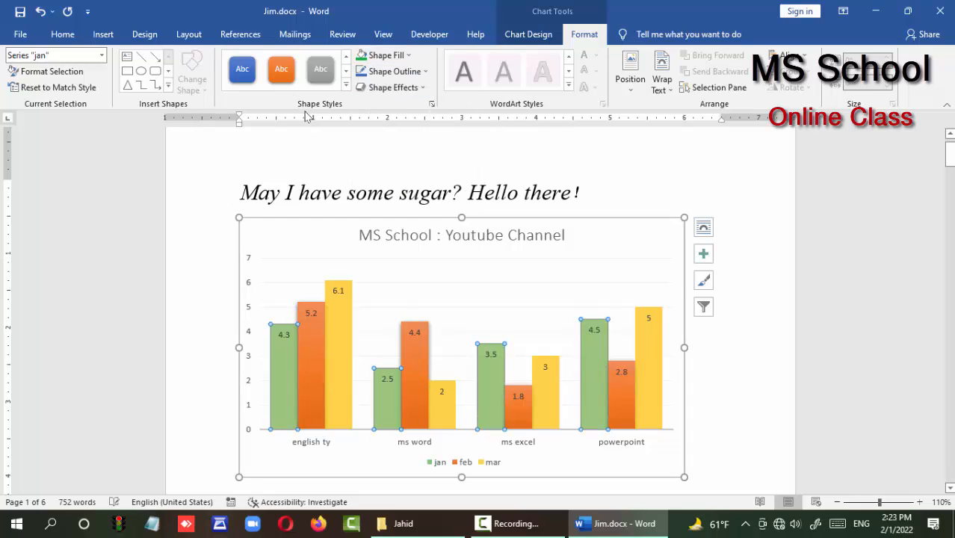
{"action": "left_click", "coordinate": [258, 74]}
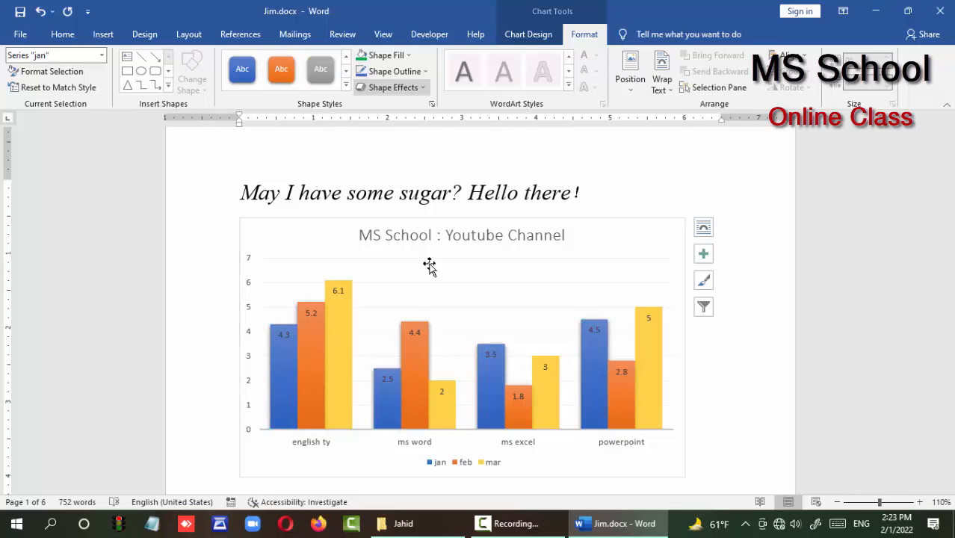
{"action": "left_click", "coordinate": [523, 409]}
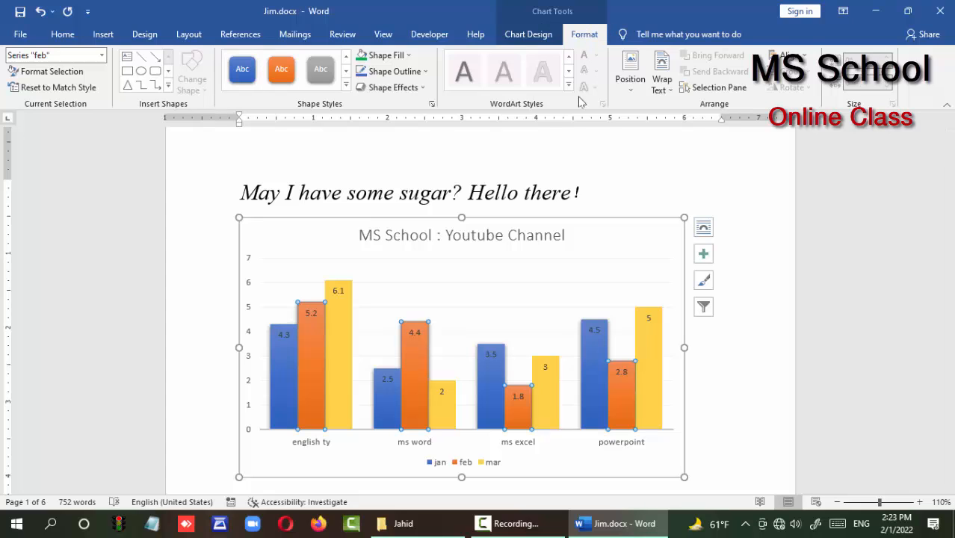
{"action": "left_click", "coordinate": [580, 194]}
{"action": "left_click", "coordinate": [490, 228]}
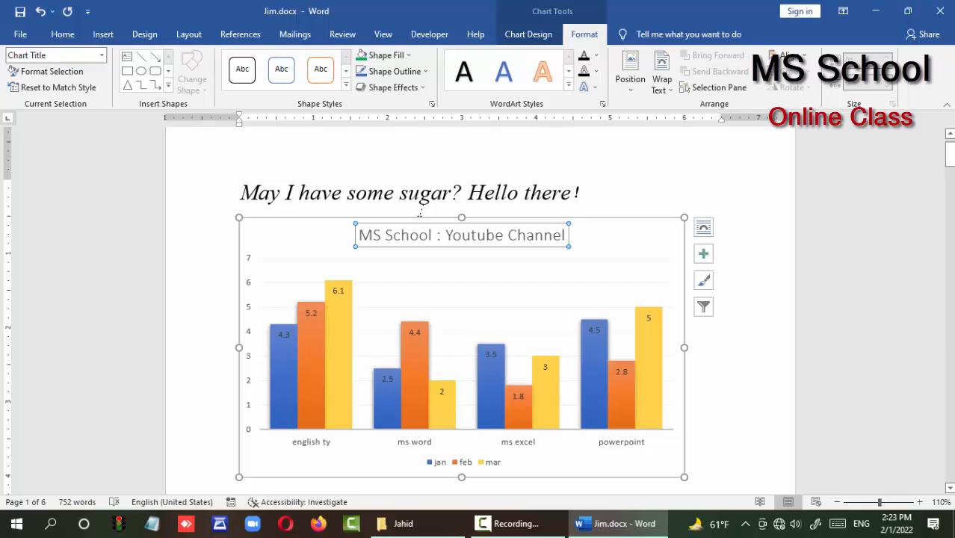
{"action": "left_click", "coordinate": [748, 224]}
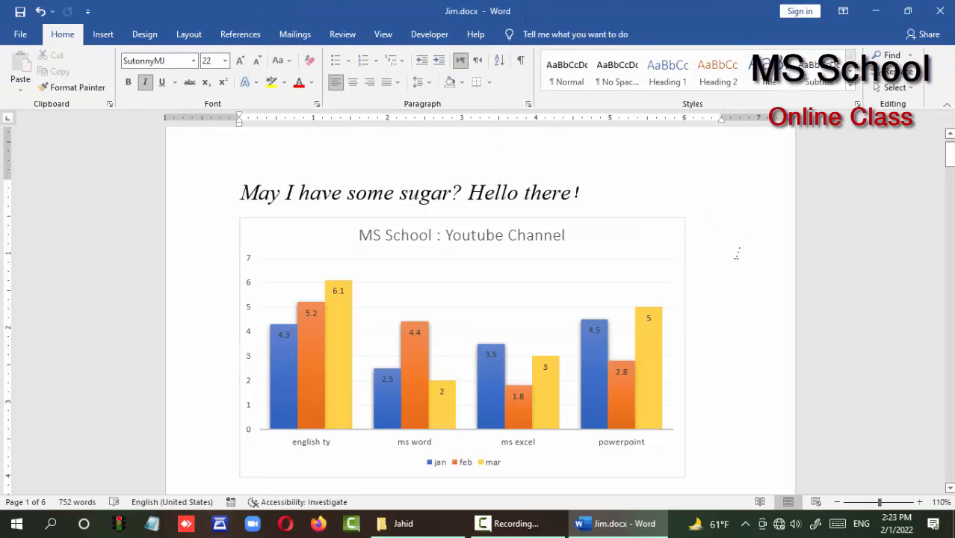